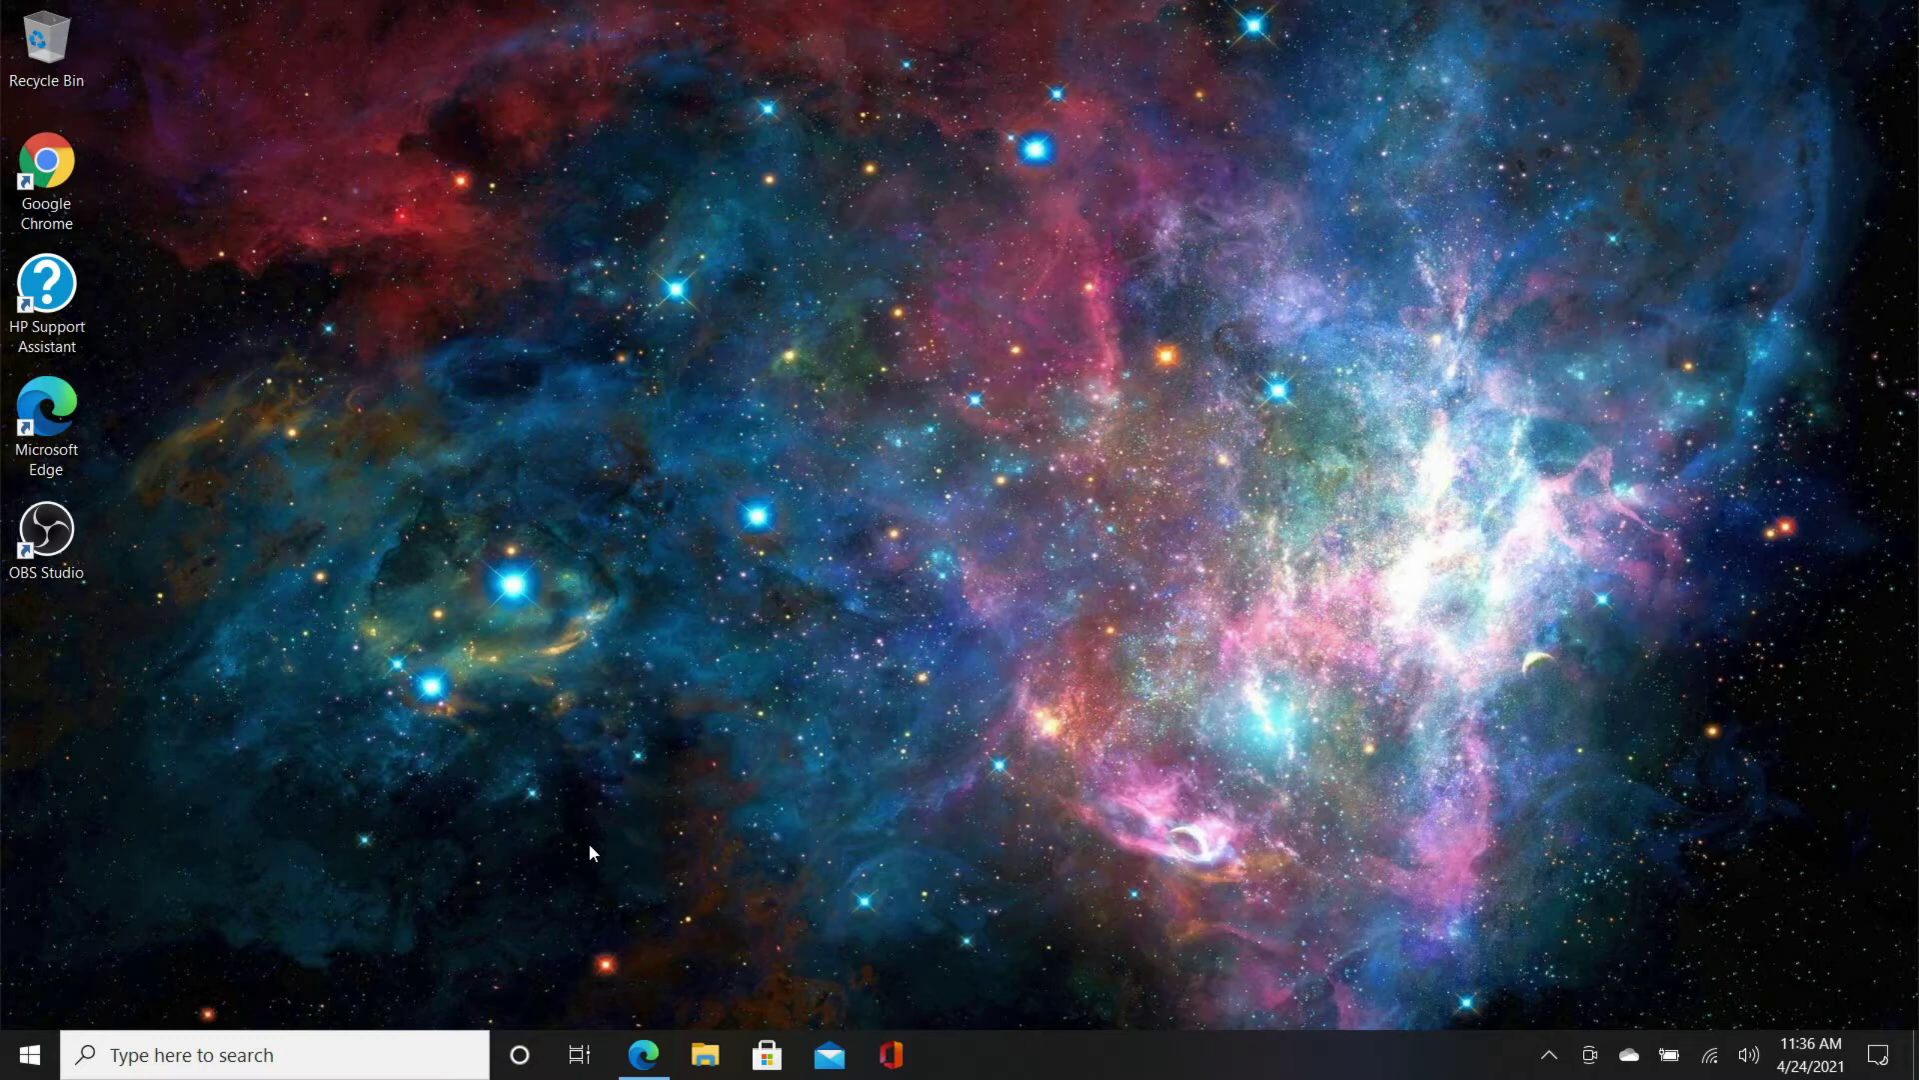
- Choose Laptop on the HP Software & Drivers page, then minimize Edge to the desktop
{"action": "left_click", "coordinate": [641, 1059]}
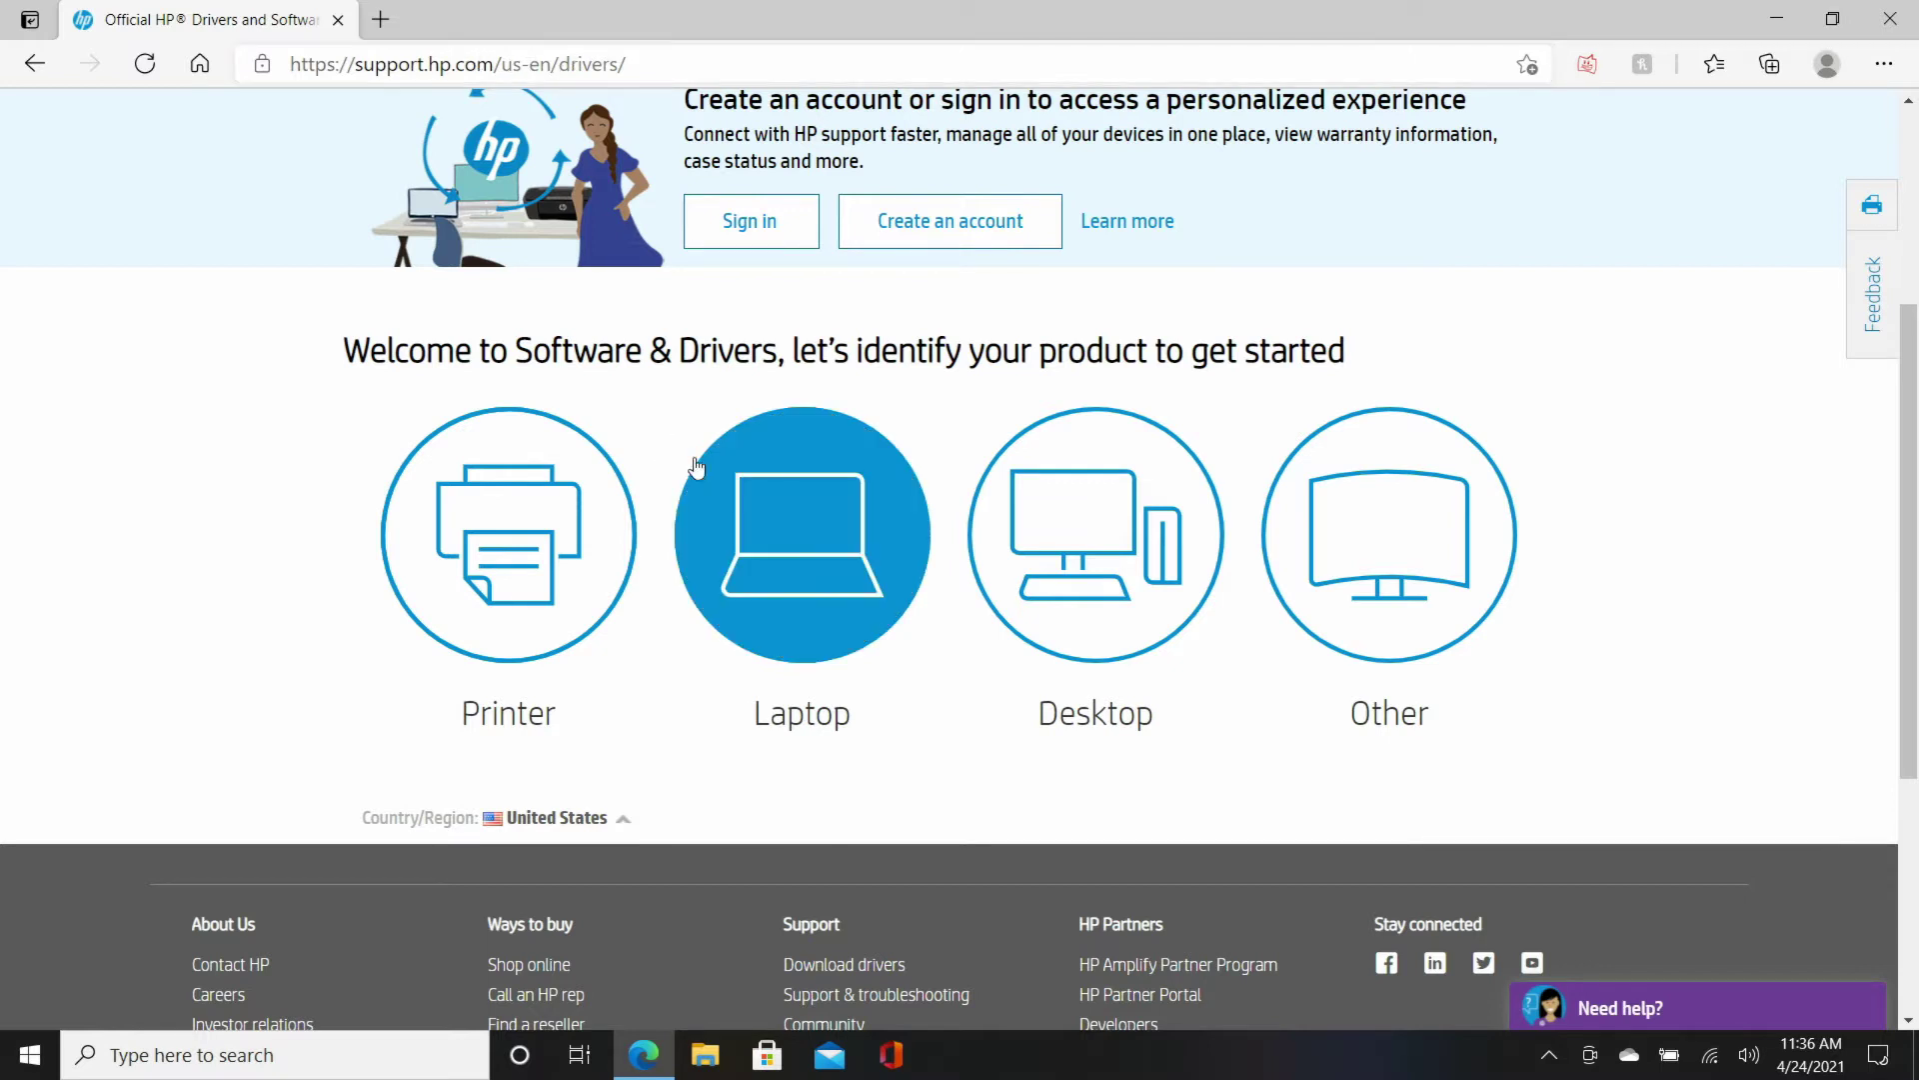
{"action": "left_click", "coordinate": [837, 574]}
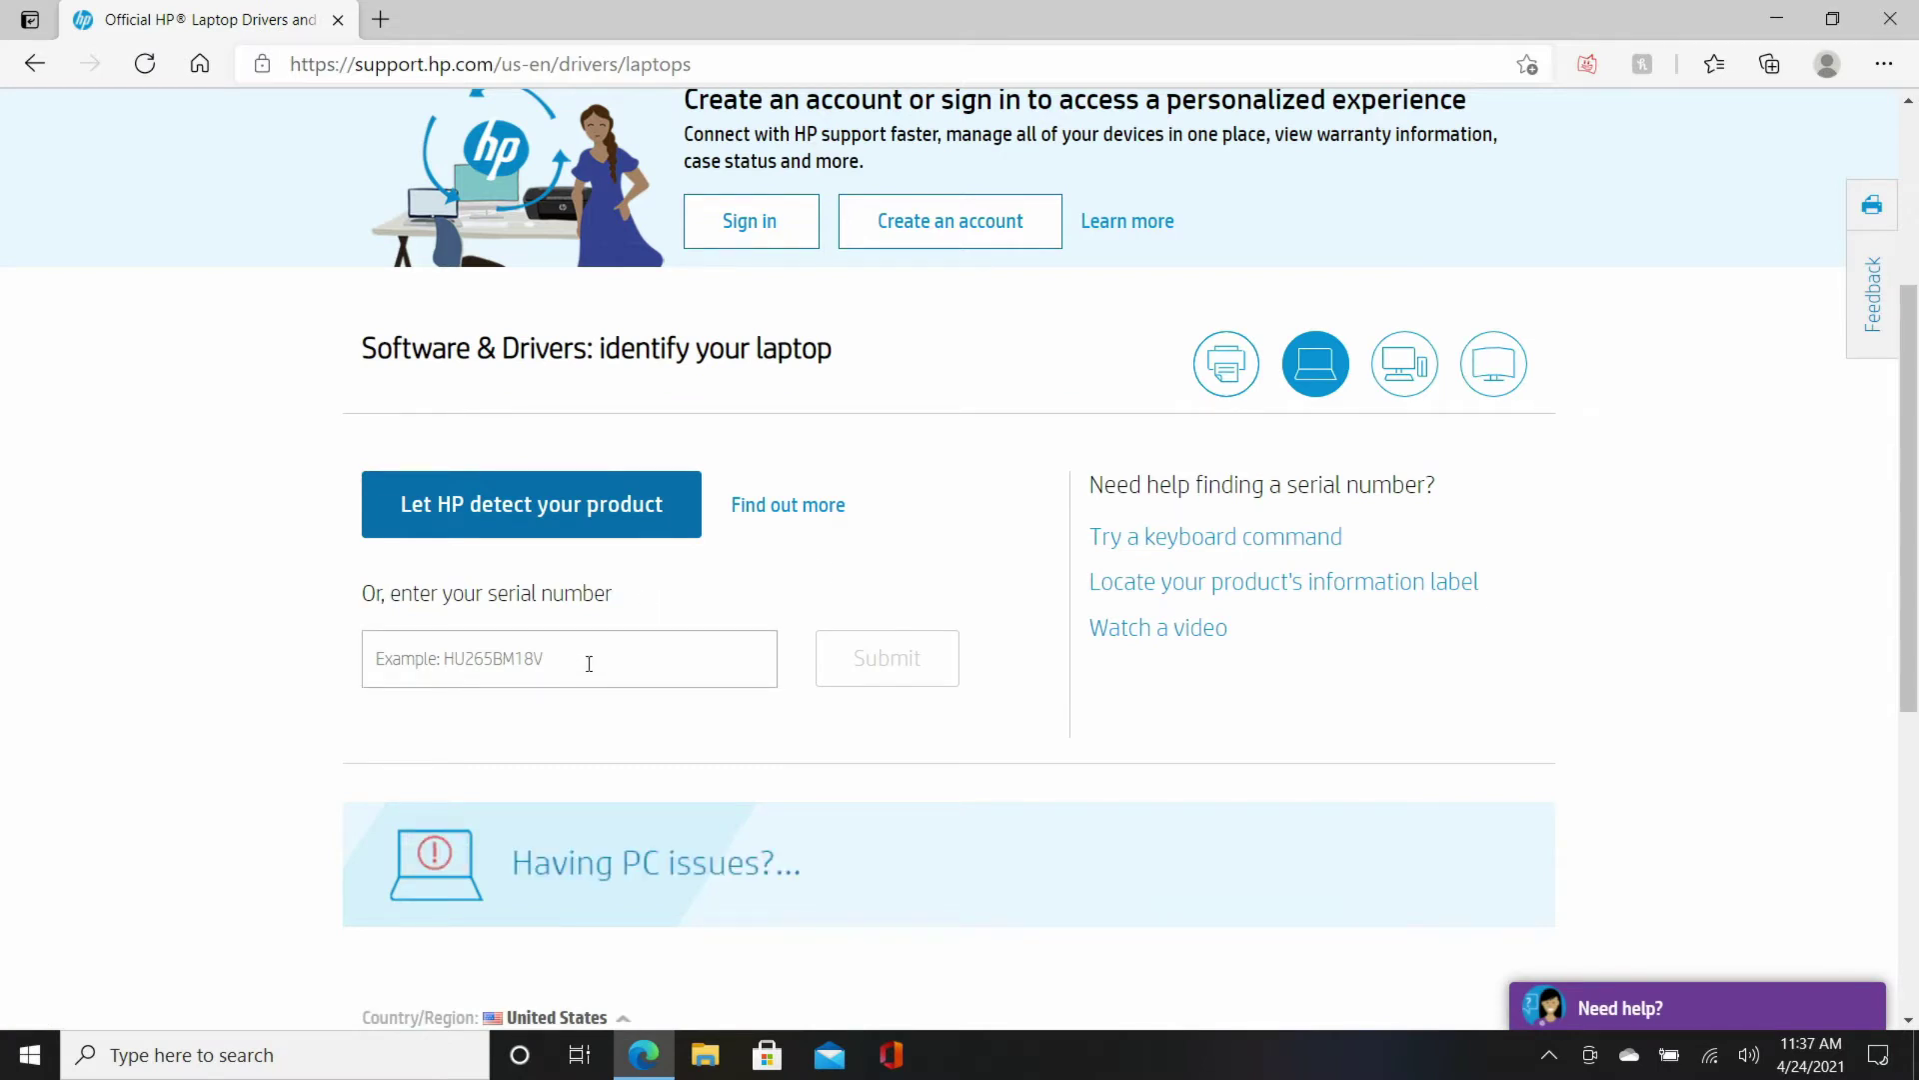
{"action": "left_click", "coordinate": [1889, 18]}
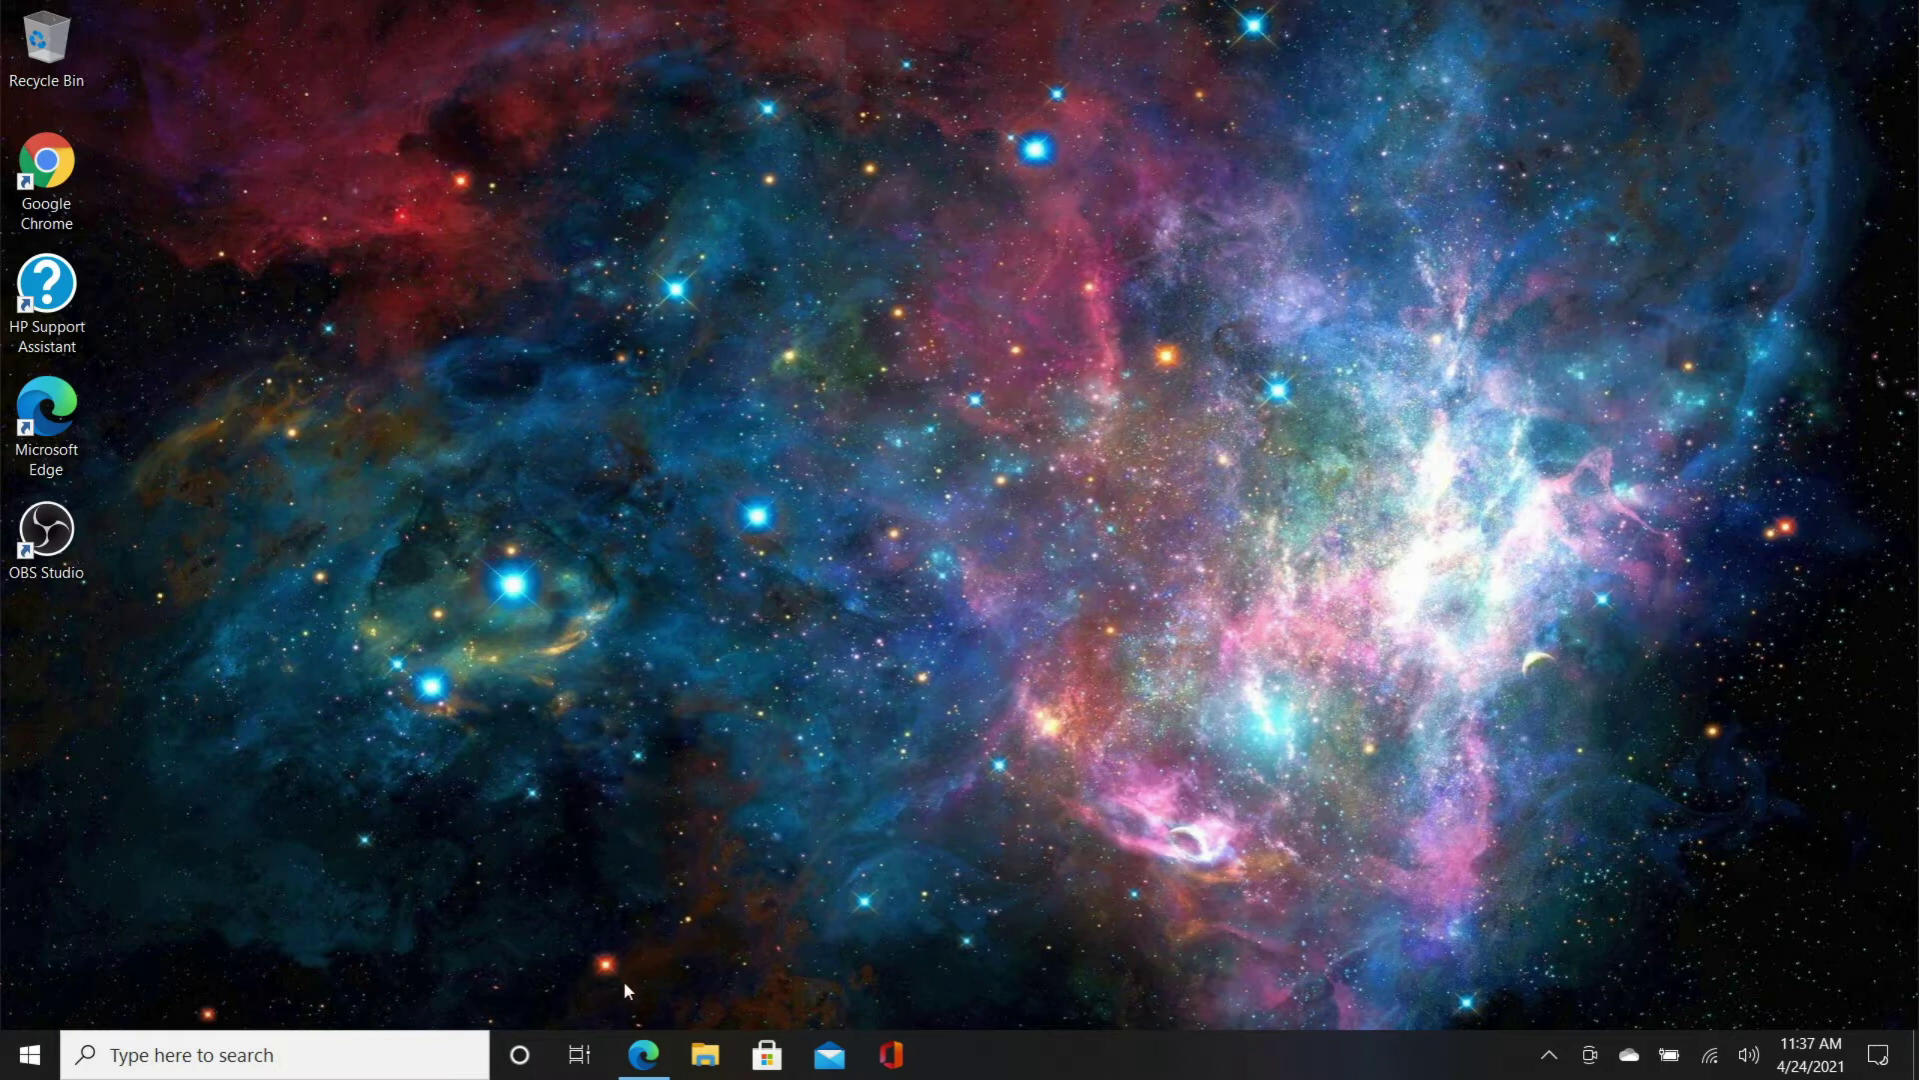
{"action": "left_click", "coordinate": [644, 1055]}
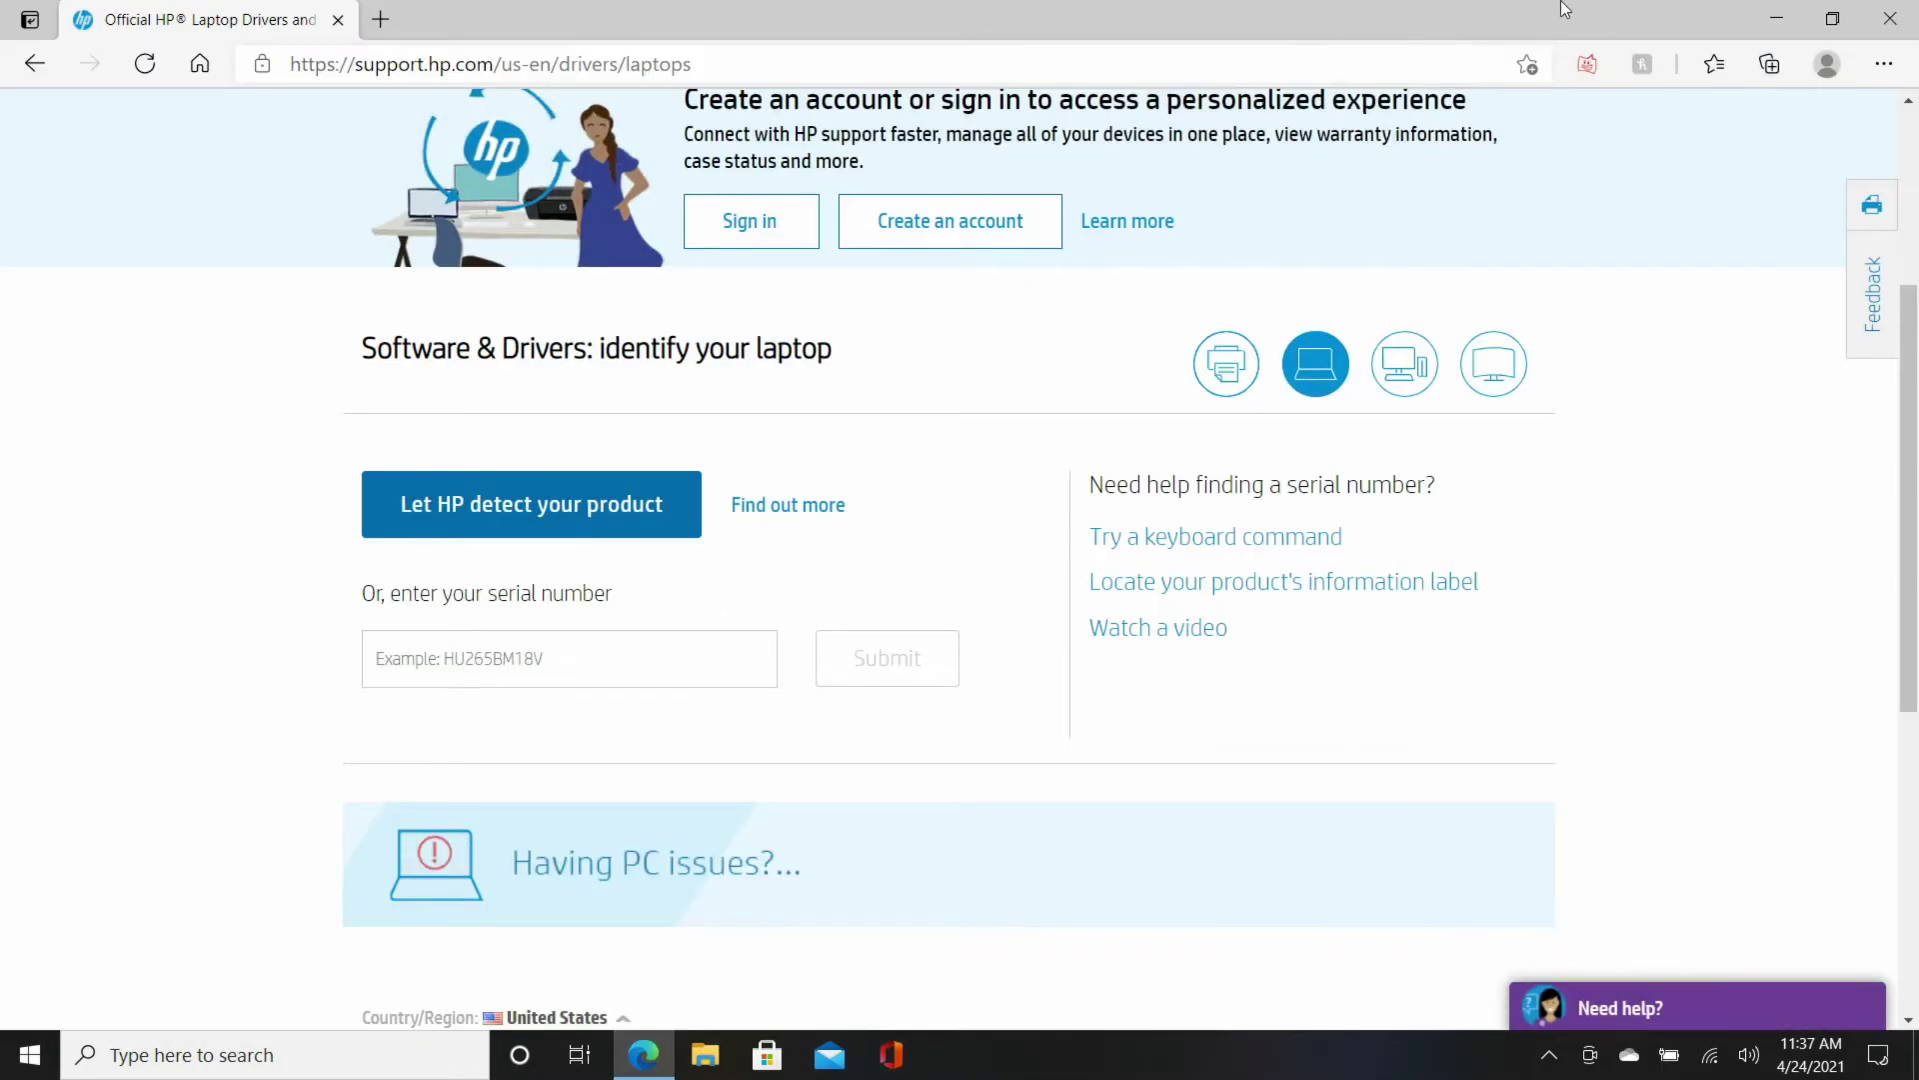
{"action": "left_click", "coordinate": [1786, 16]}
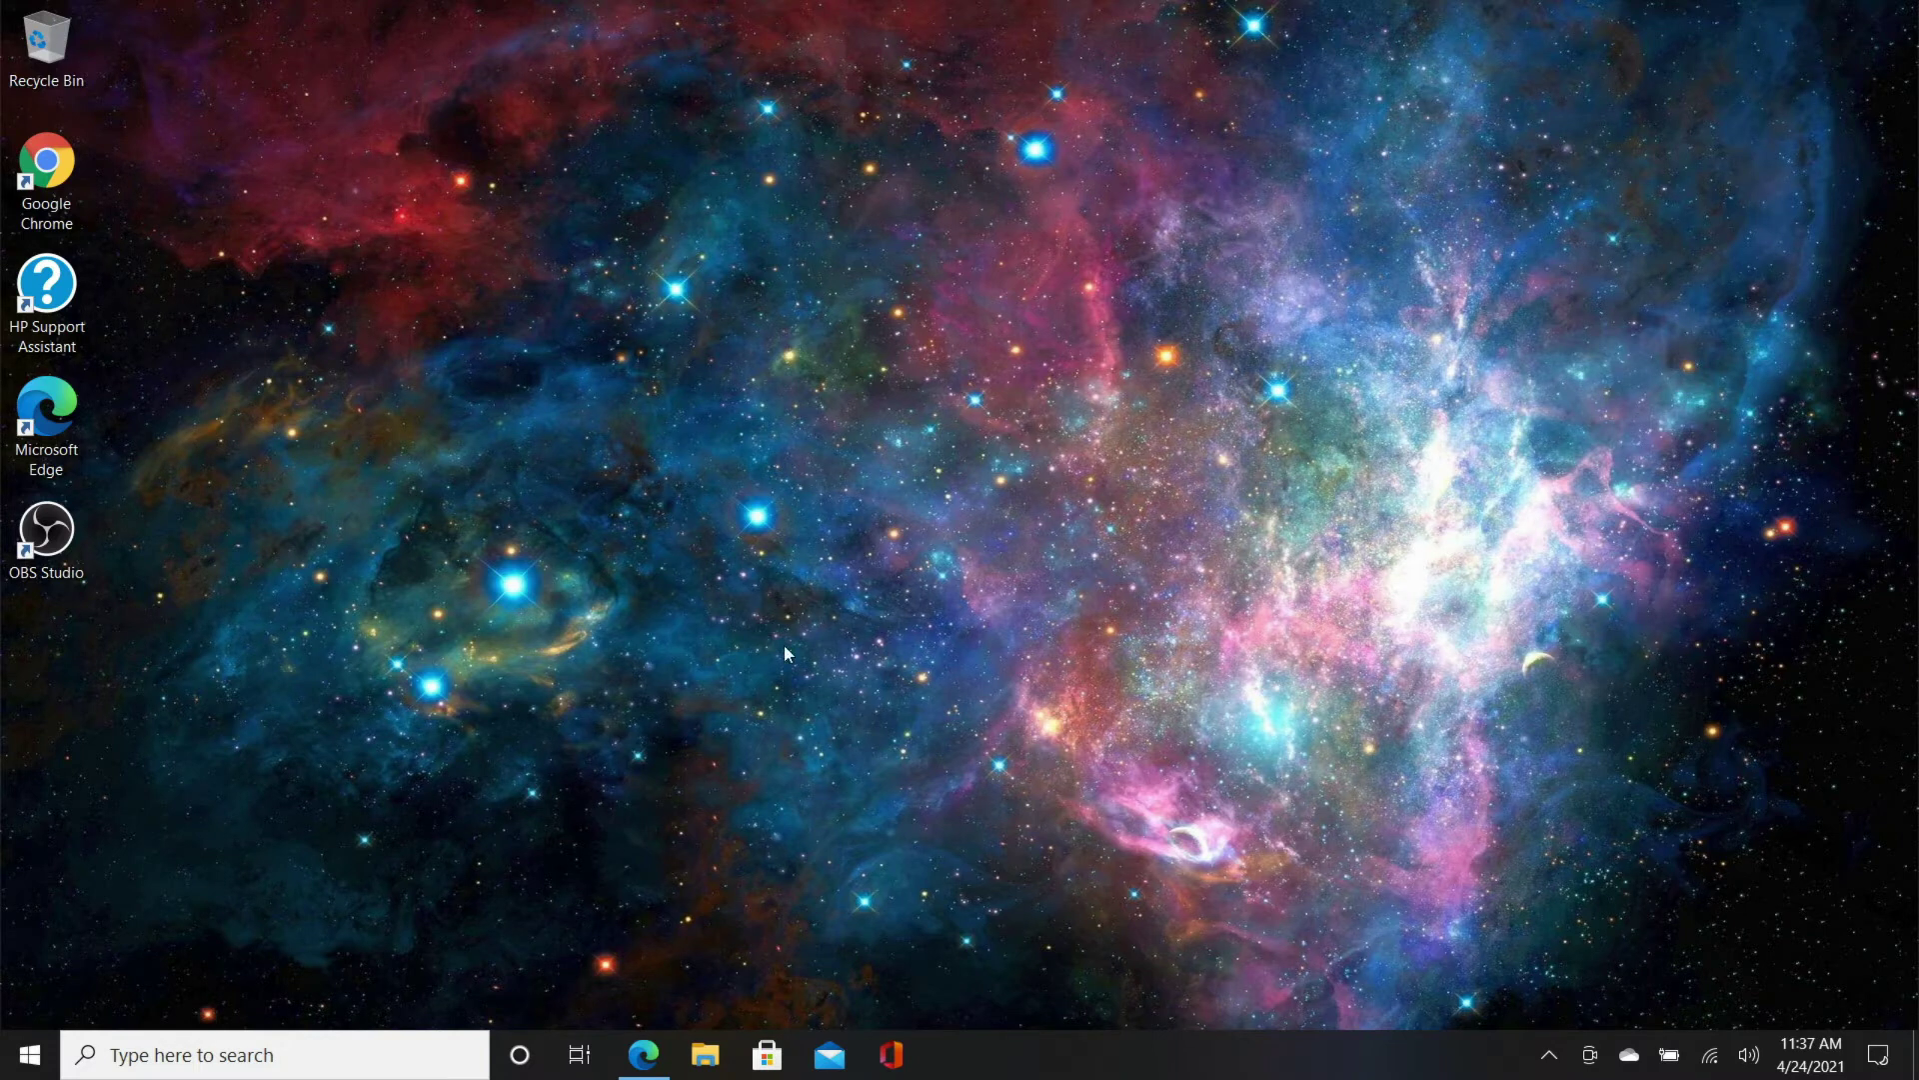
{"action": "left_click", "coordinate": [313, 1046]}
{"action": "type", "text": "w"}
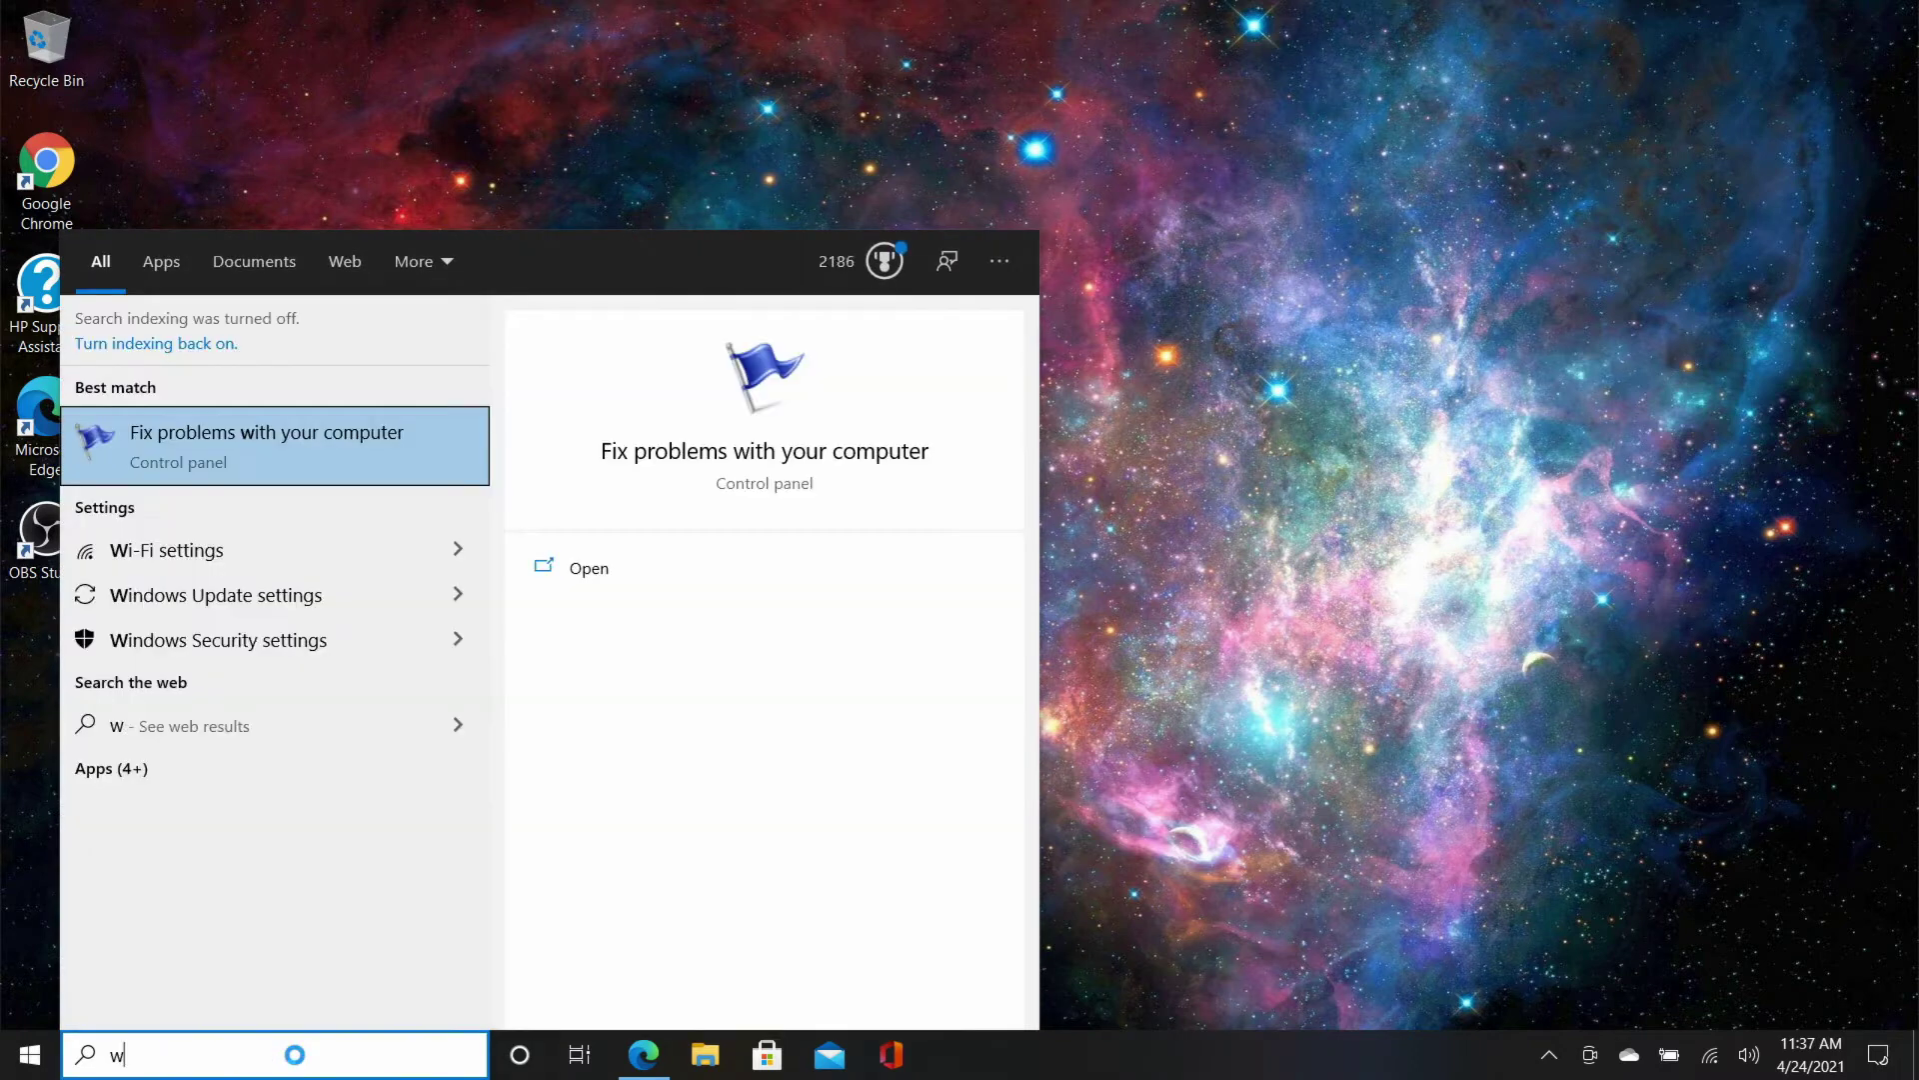
{"action": "type", "text": "indows"}
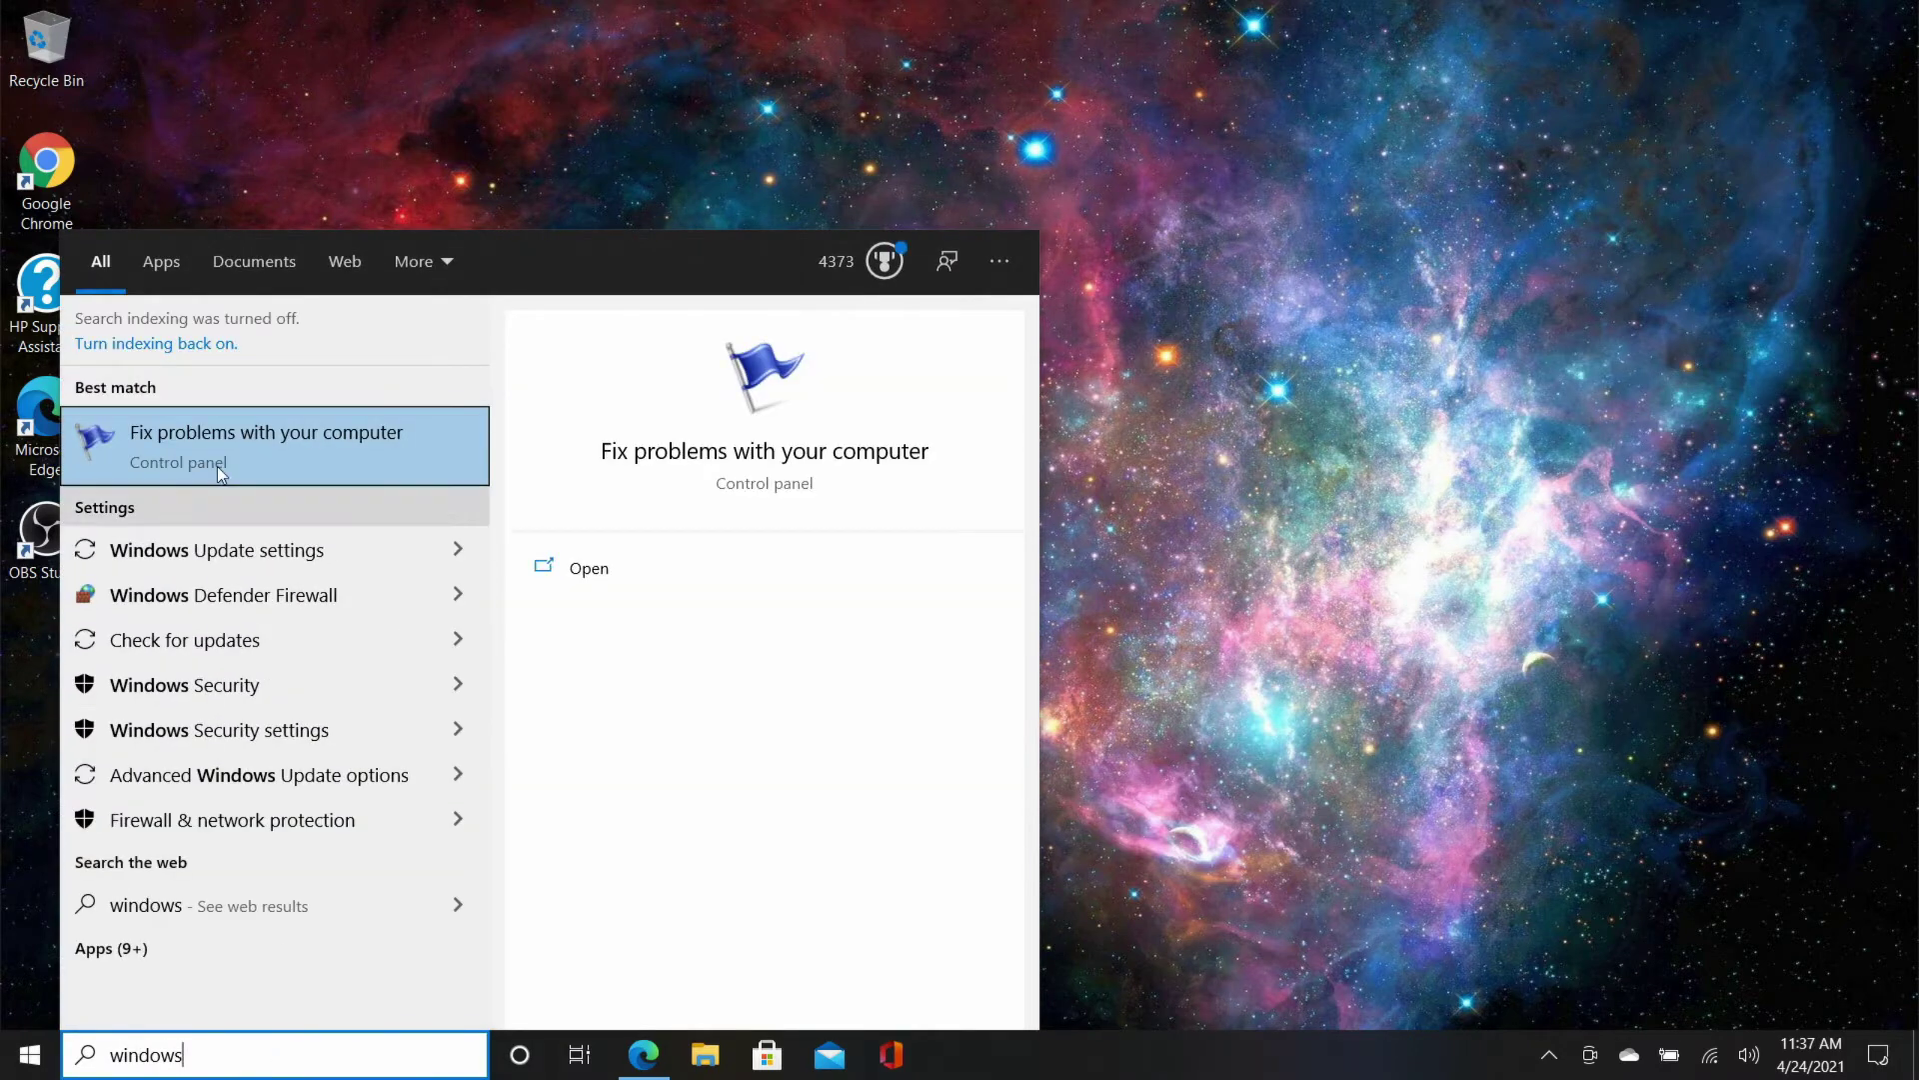
{"action": "left_click", "coordinate": [224, 554]}
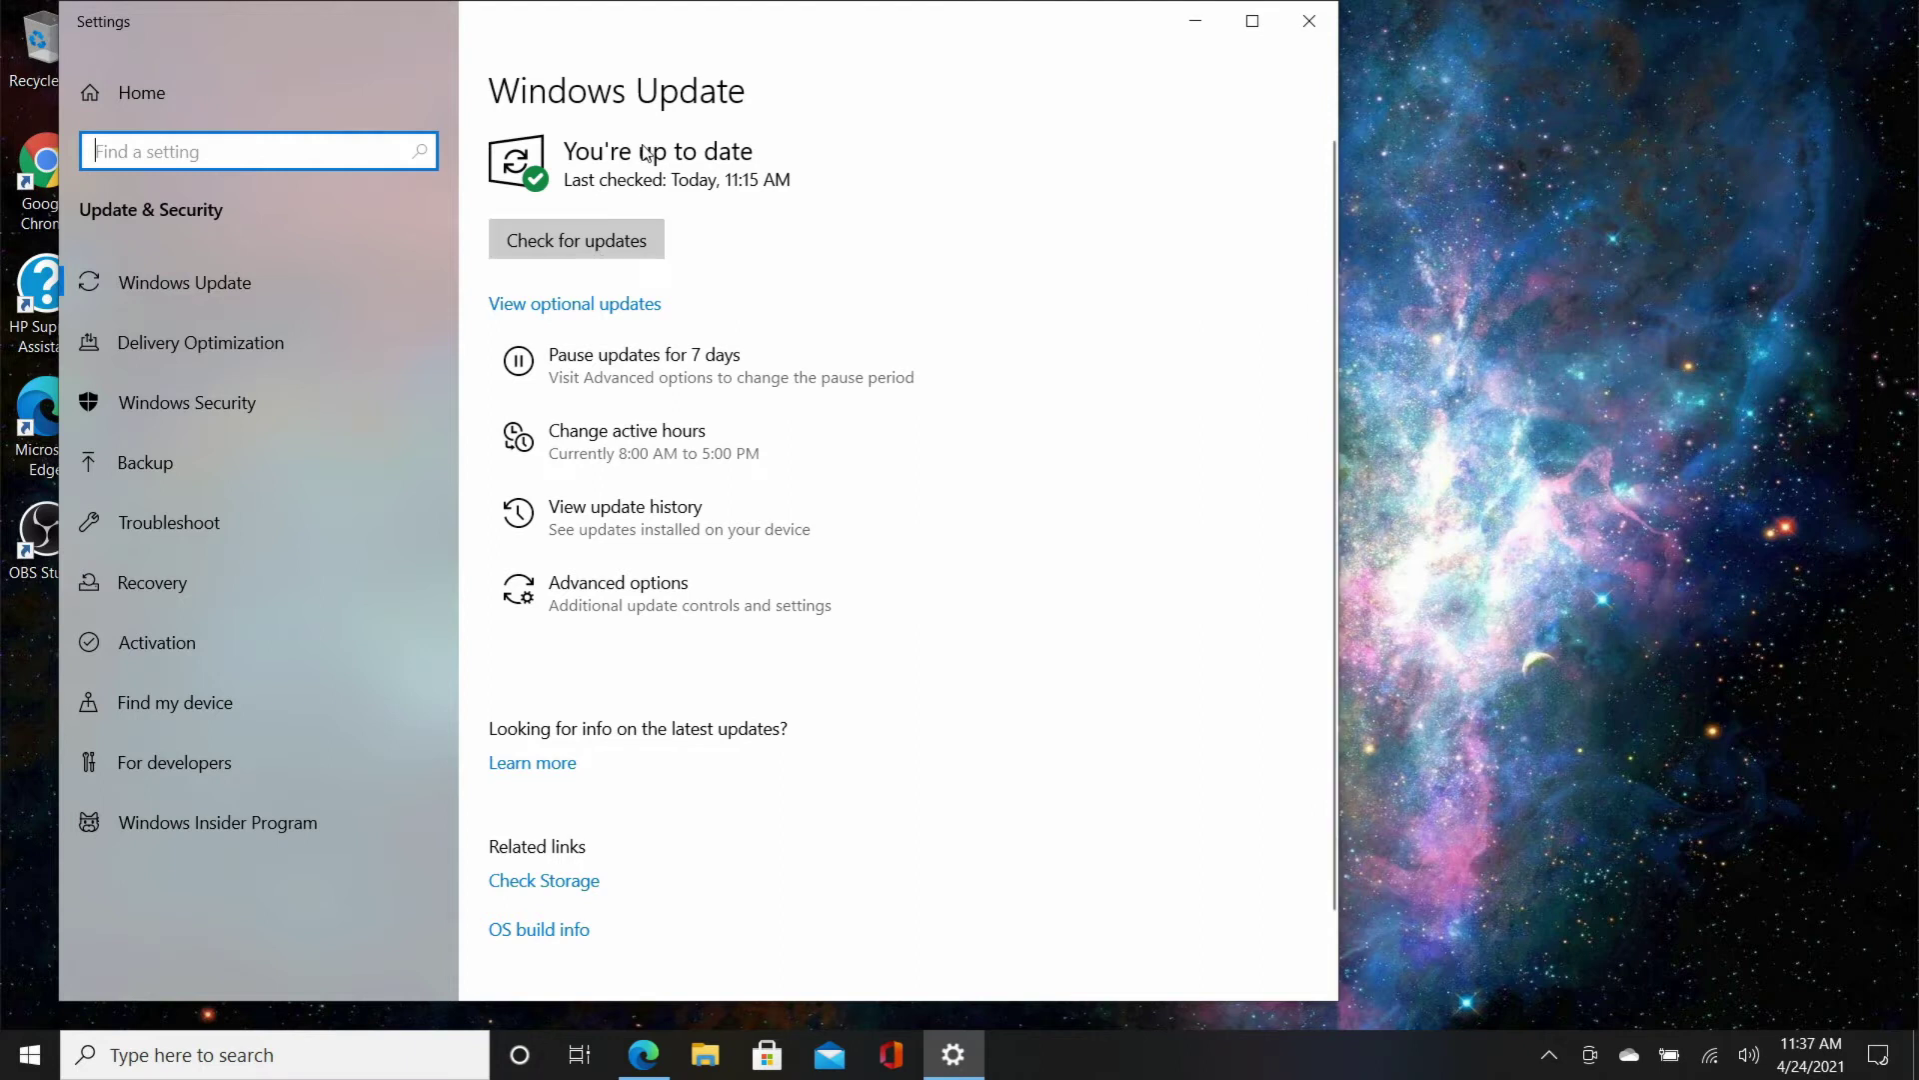
{"action": "left_click", "coordinate": [582, 306]}
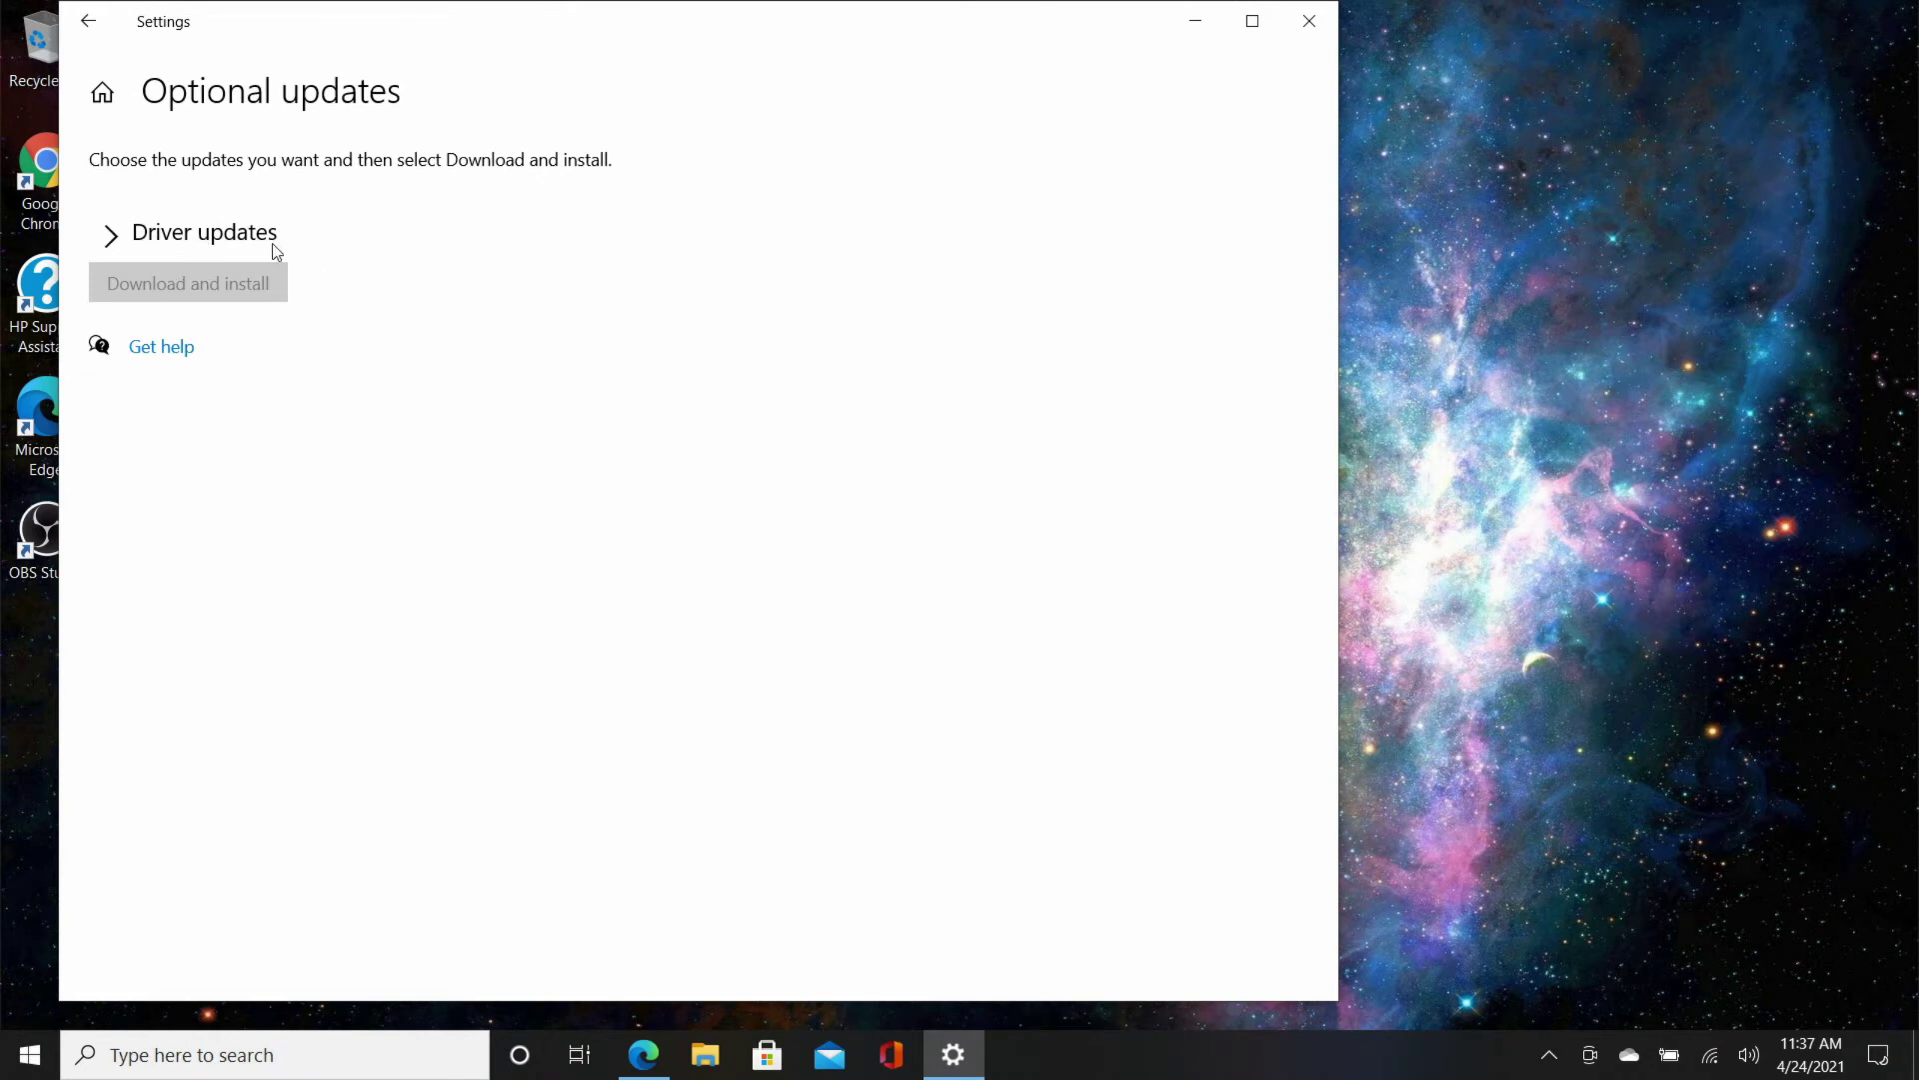
{"action": "left_click", "coordinate": [84, 26]}
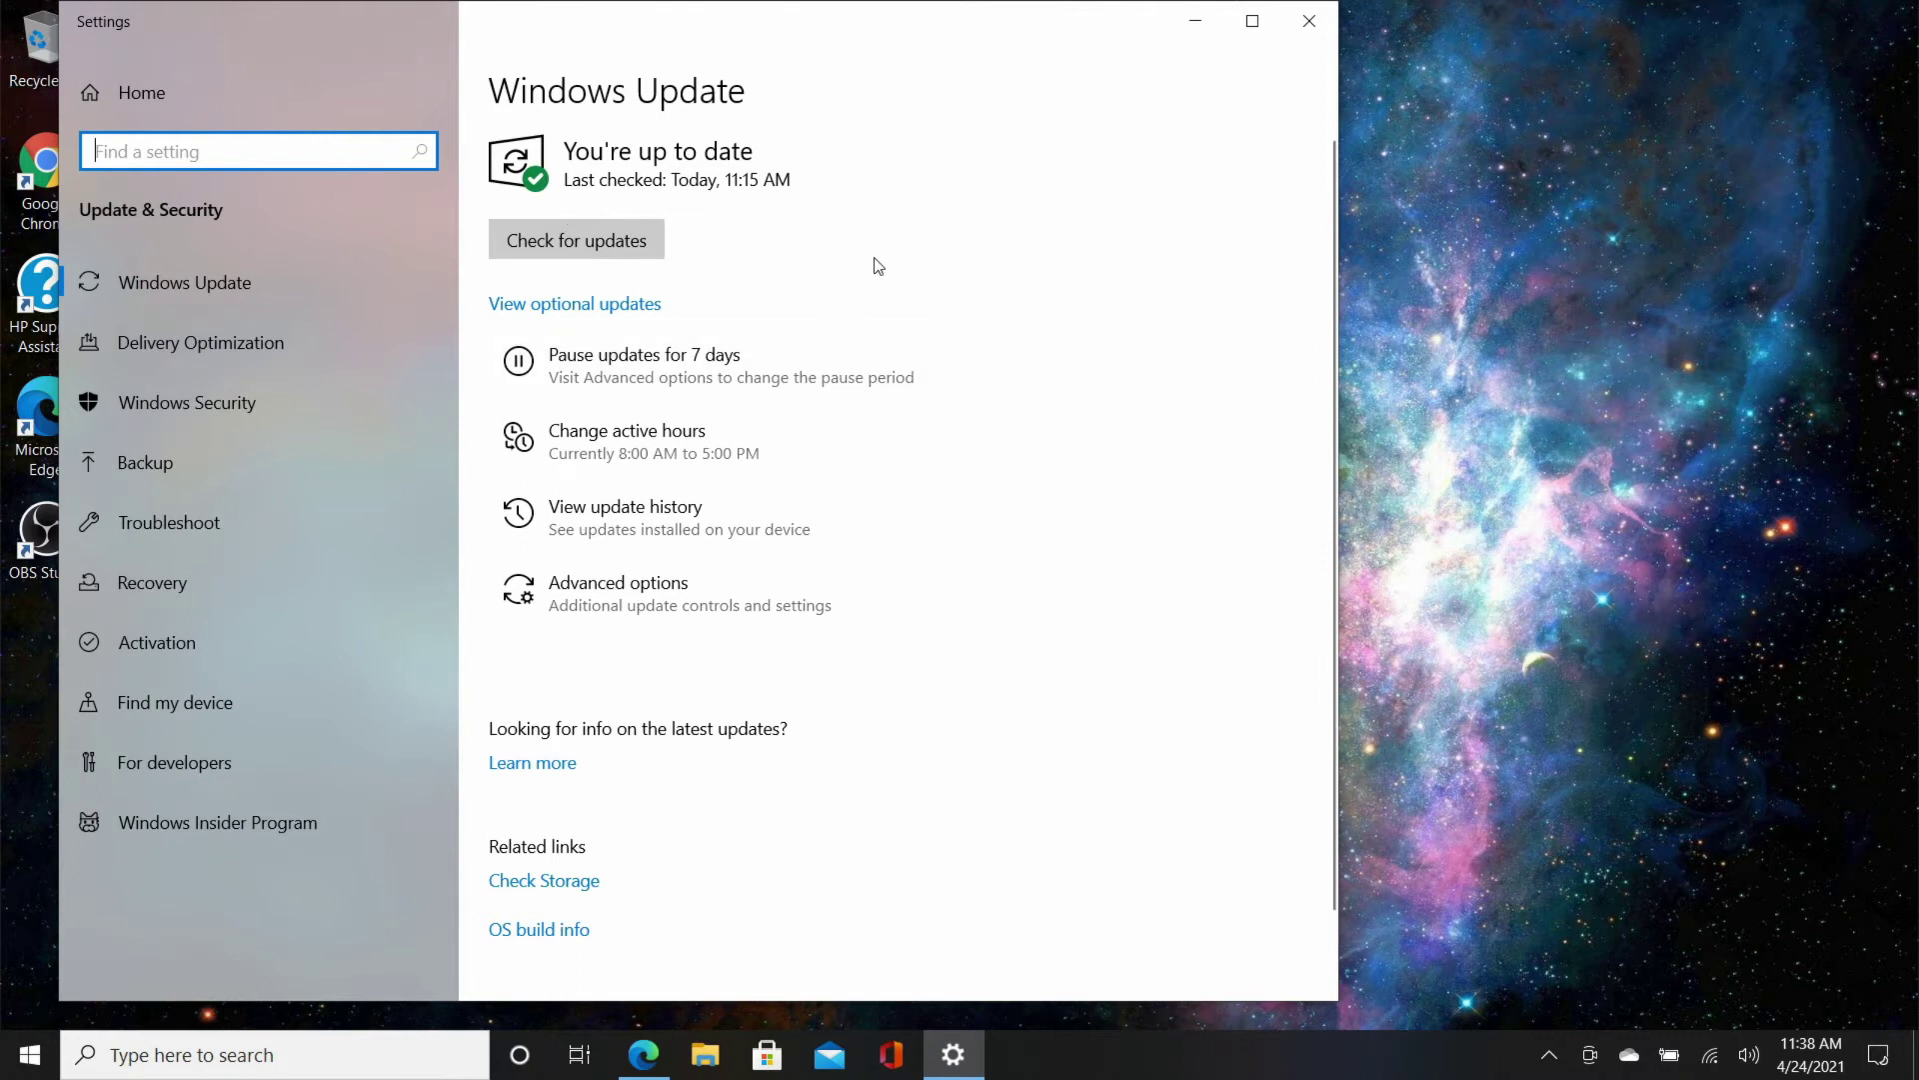
{"action": "left_click", "coordinate": [1312, 25]}
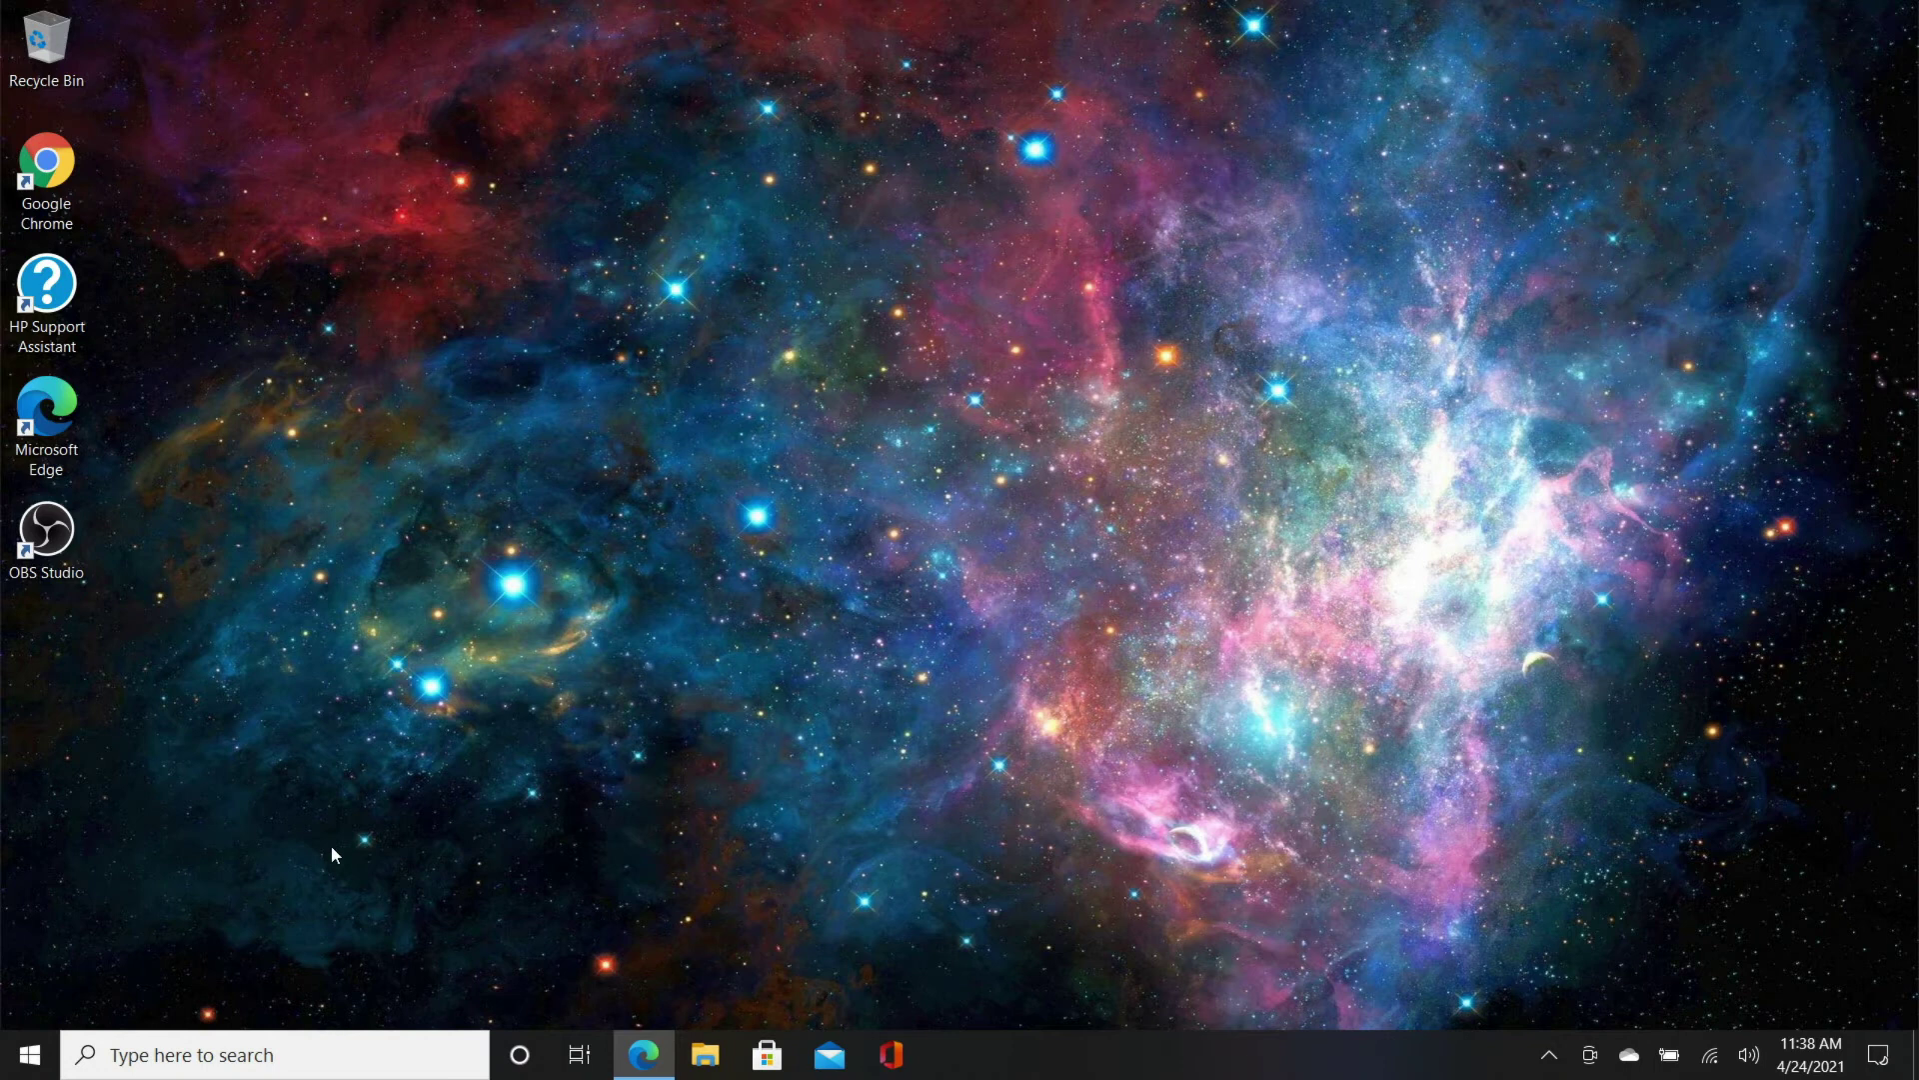
- Search 'power', open Power & sleep, and go to Additional power settings in Control Panel
{"action": "left_click", "coordinate": [199, 1050]}
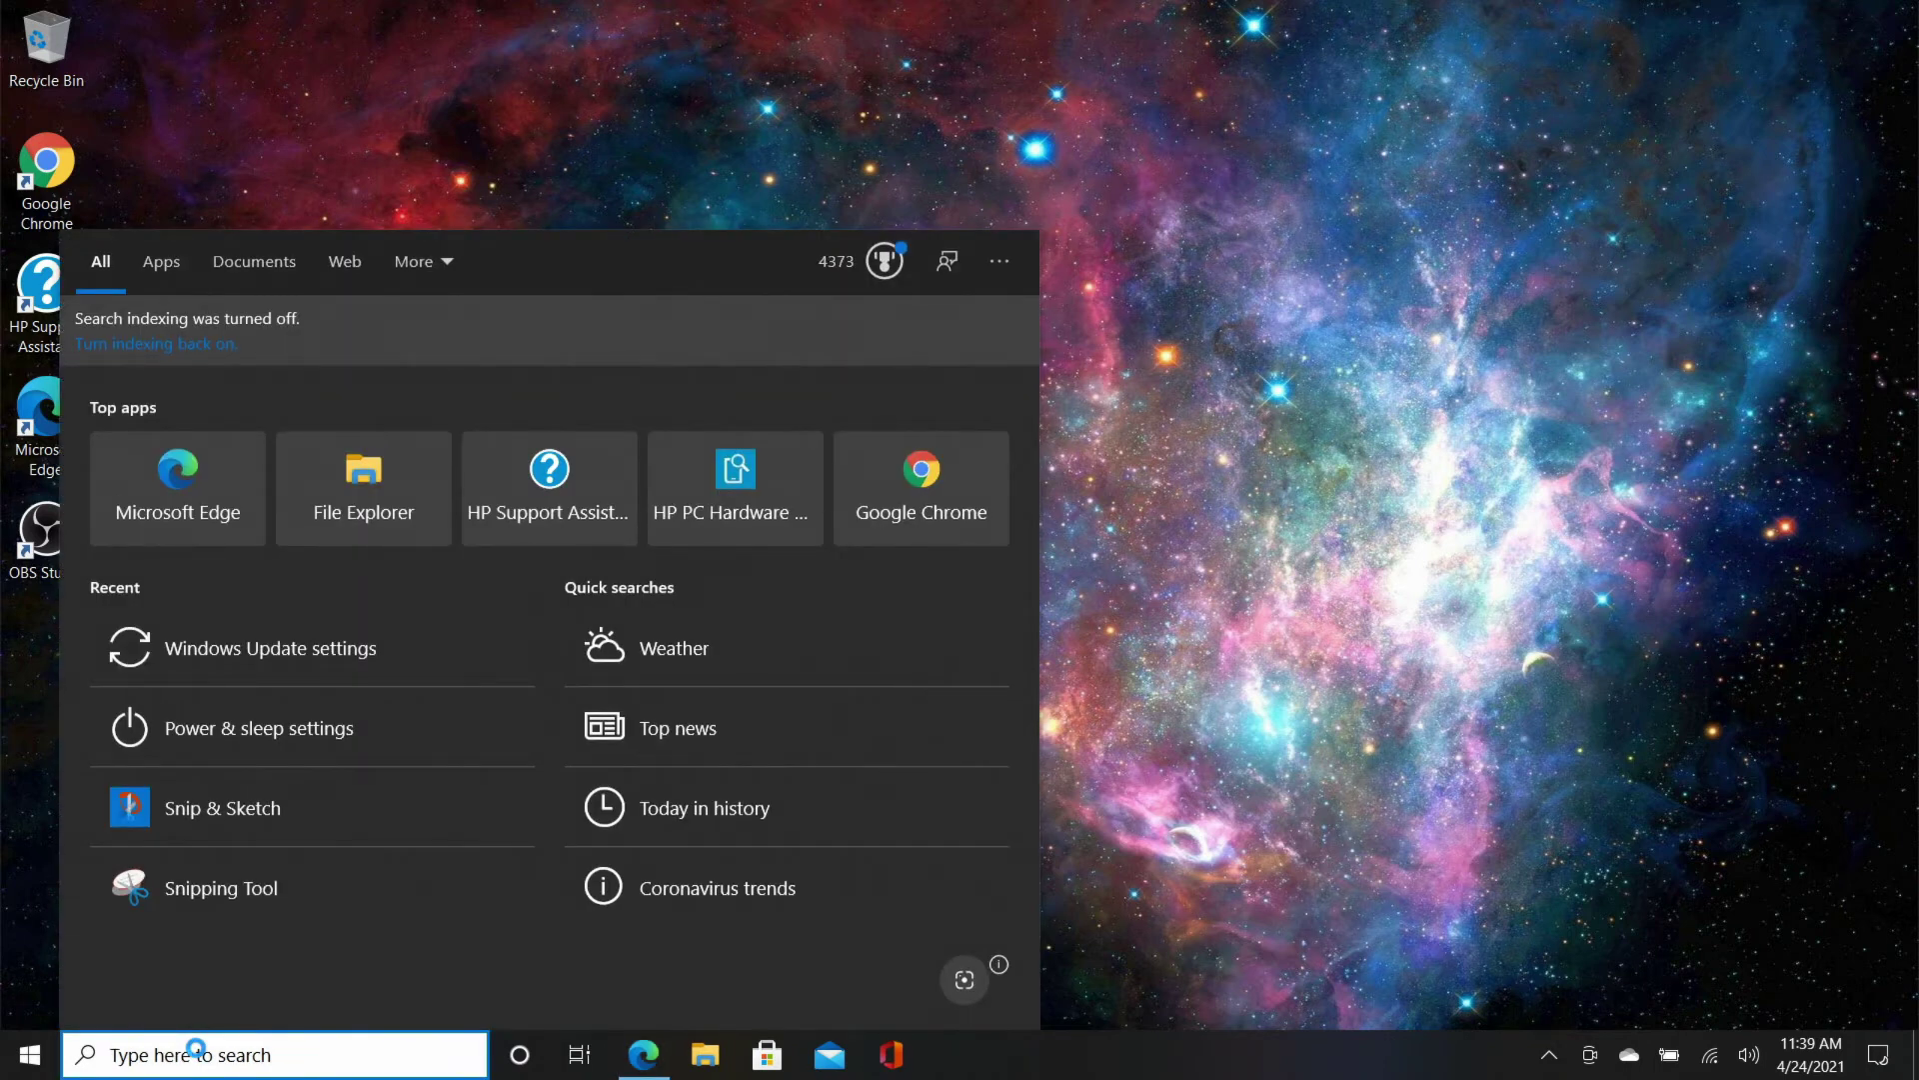
{"action": "type", "text": "power"}
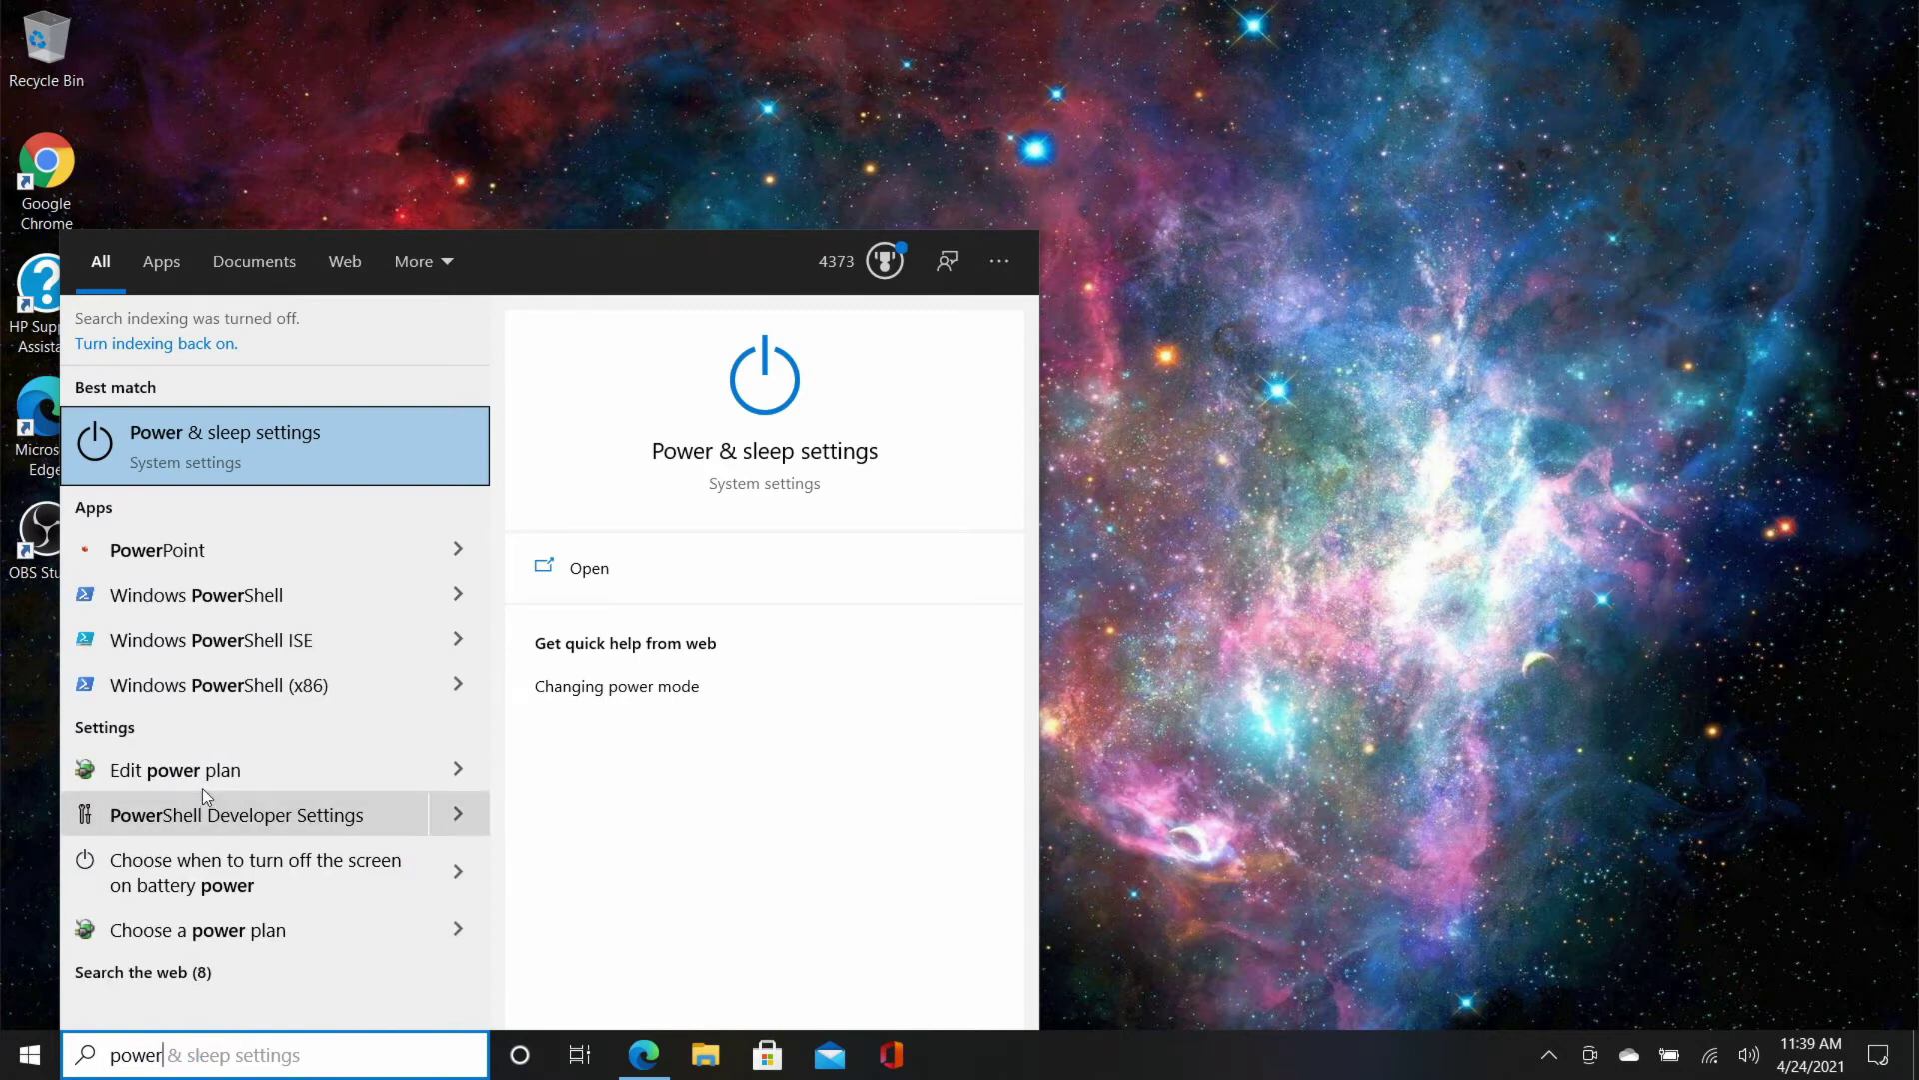
{"action": "left_click", "coordinate": [314, 436]}
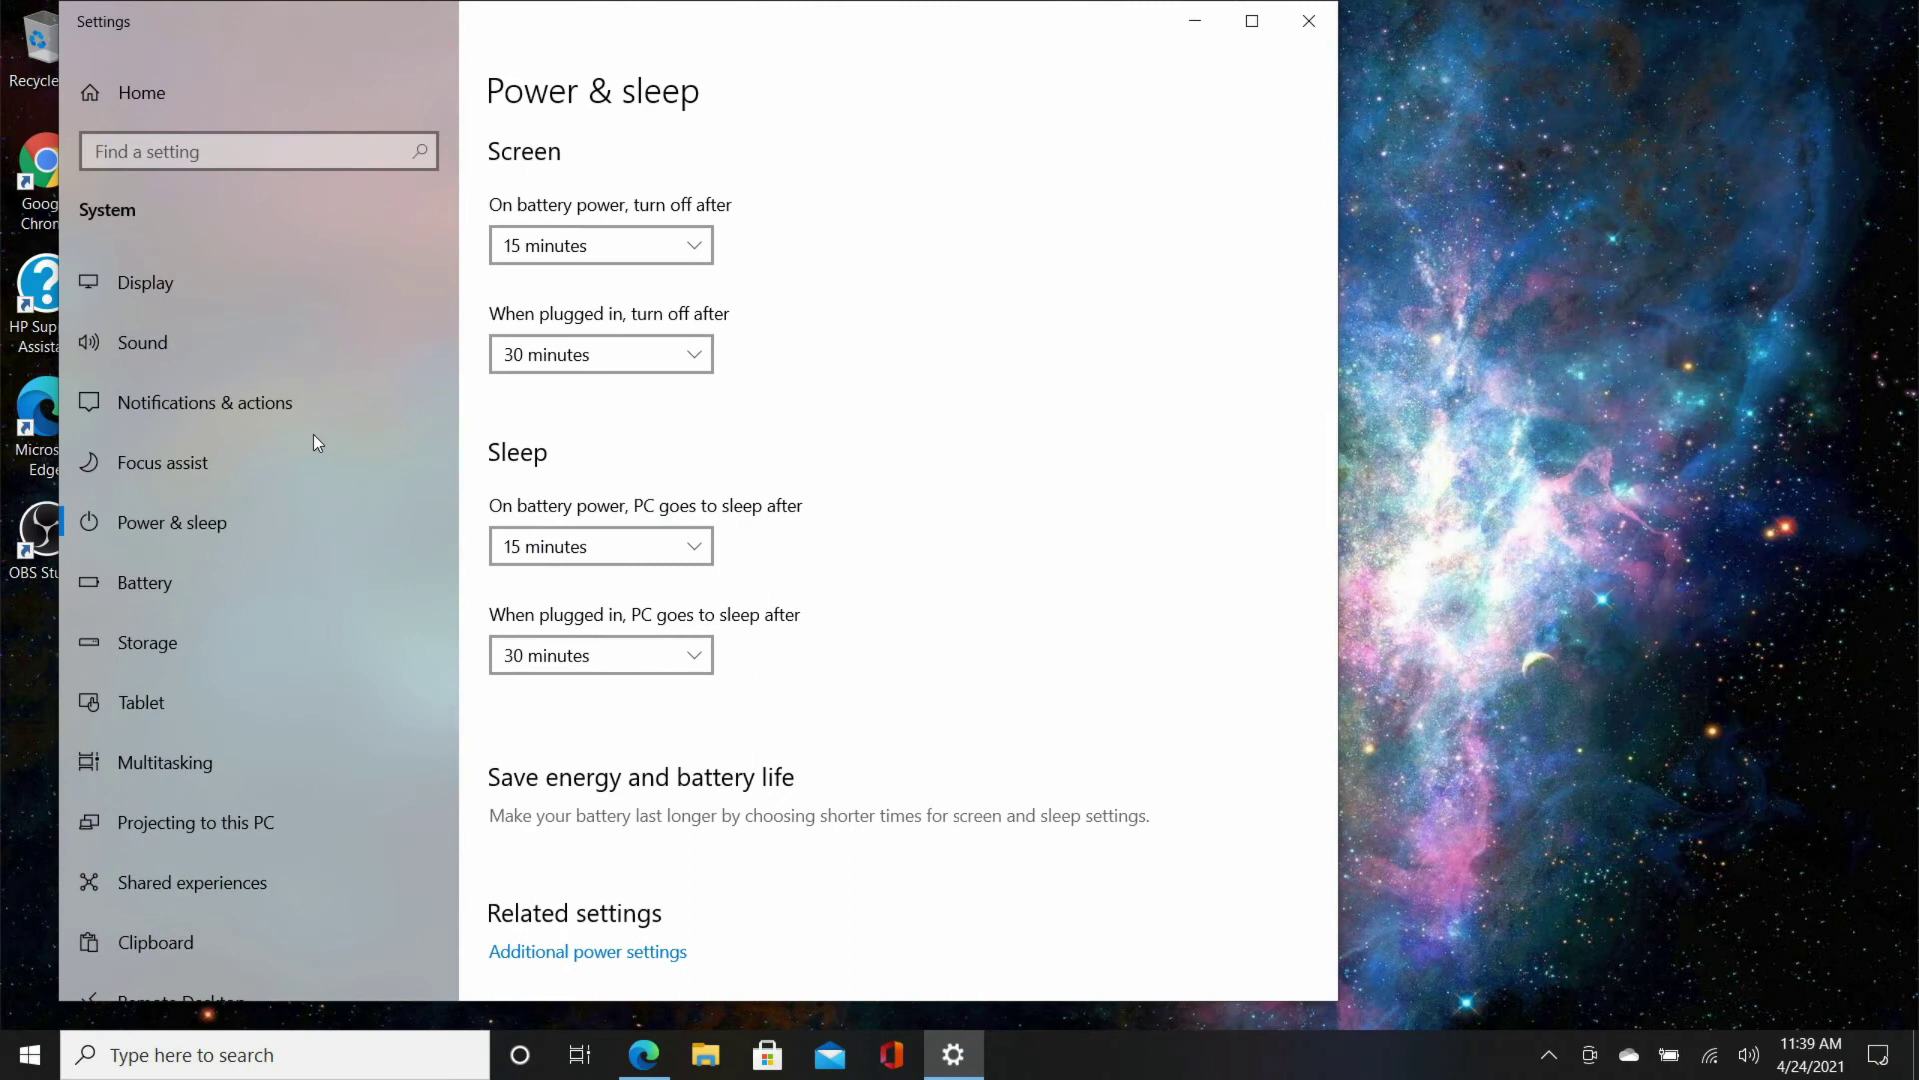
{"action": "scroll", "coordinate": [836, 496], "scroll_direction": "down", "scroll_amount": 3}
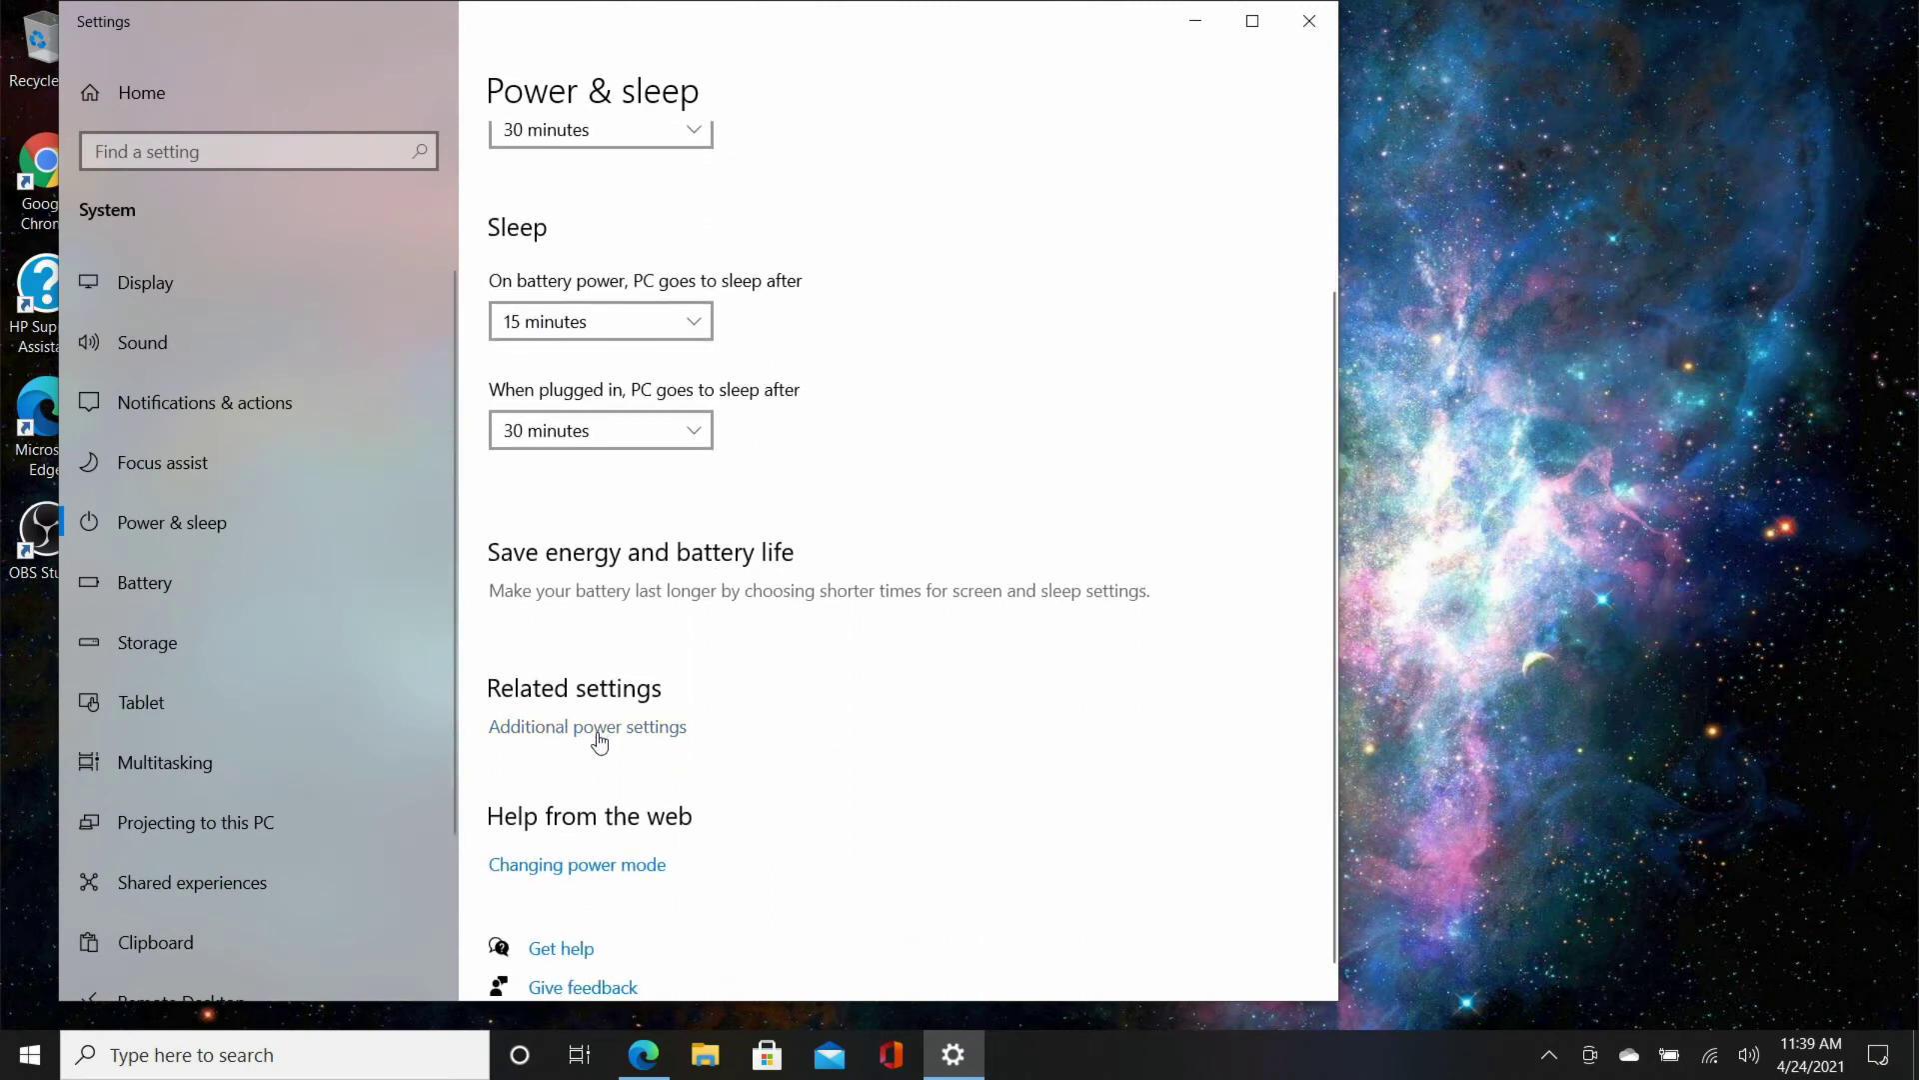
{"action": "left_click", "coordinate": [599, 735]}
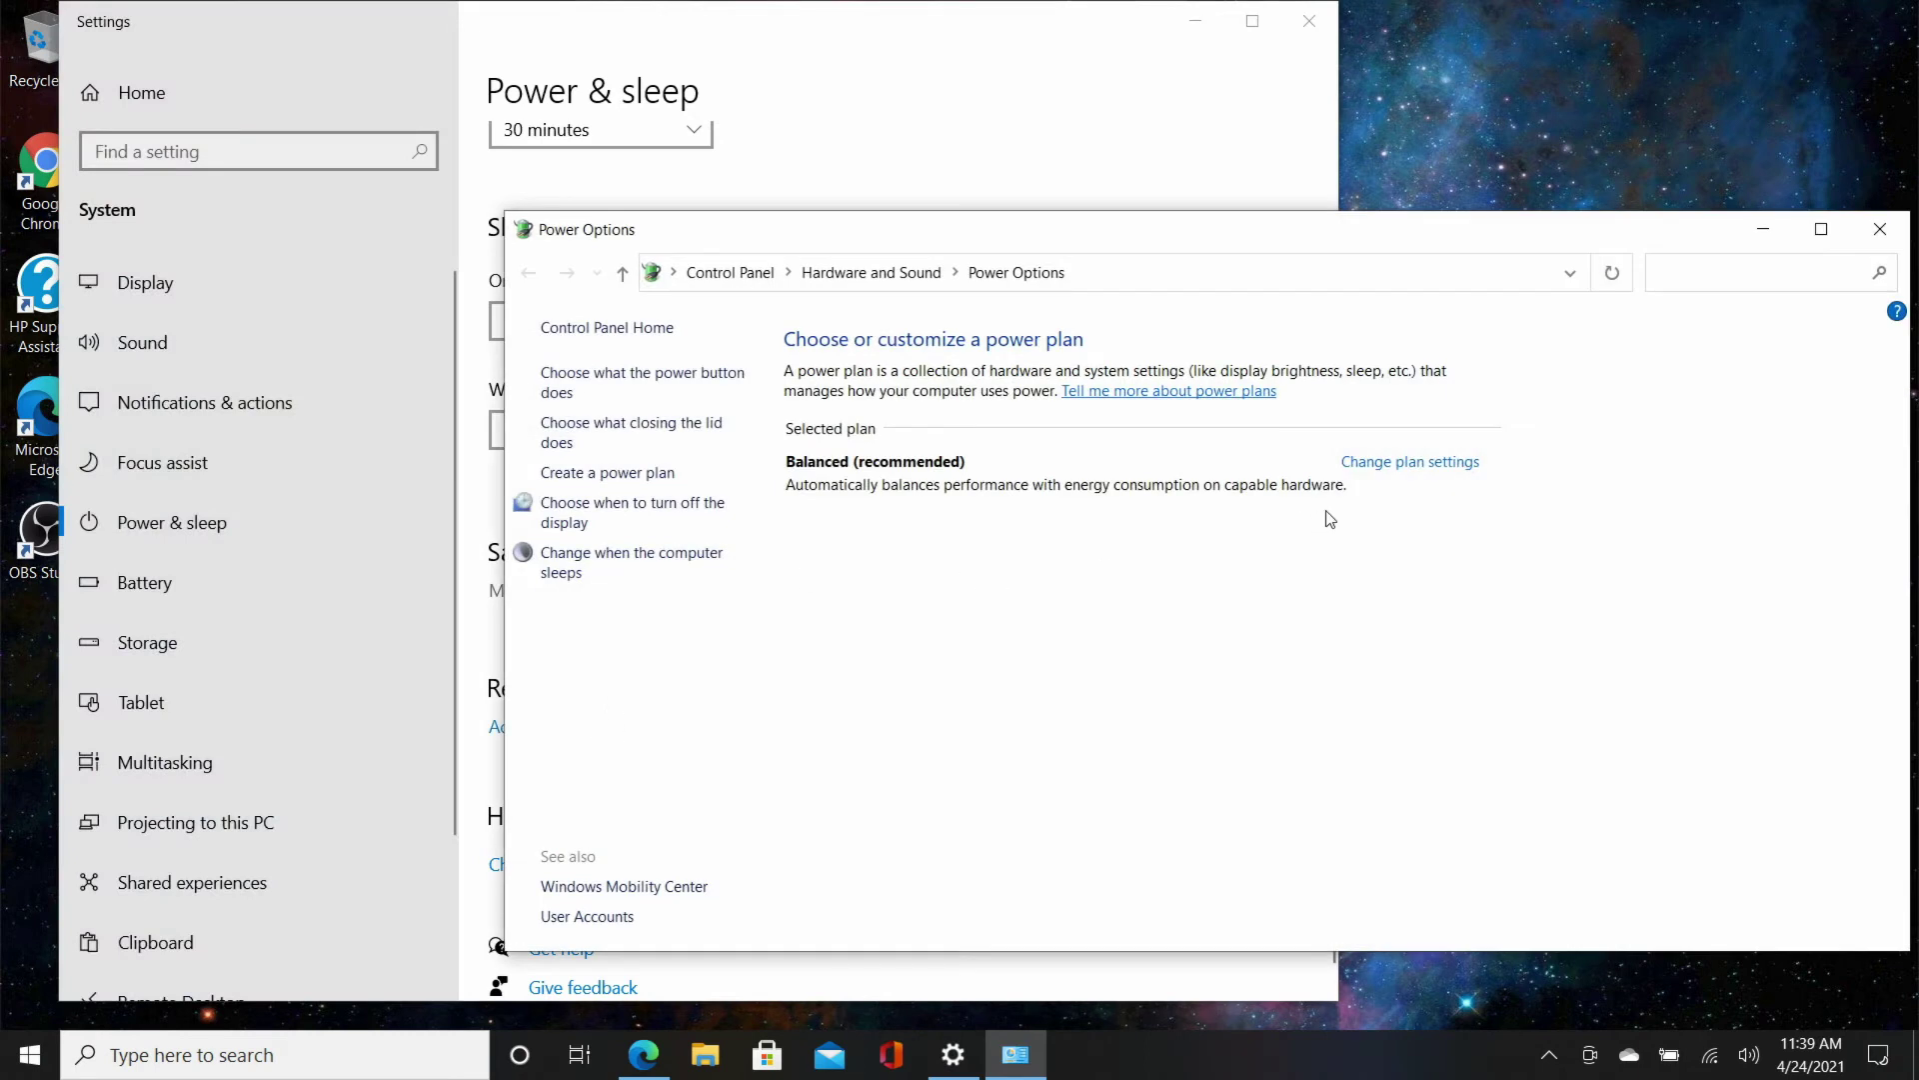
- Open the Balanced plan's advanced power settings dialog and scroll through its categories
{"action": "left_click", "coordinate": [1399, 469]}
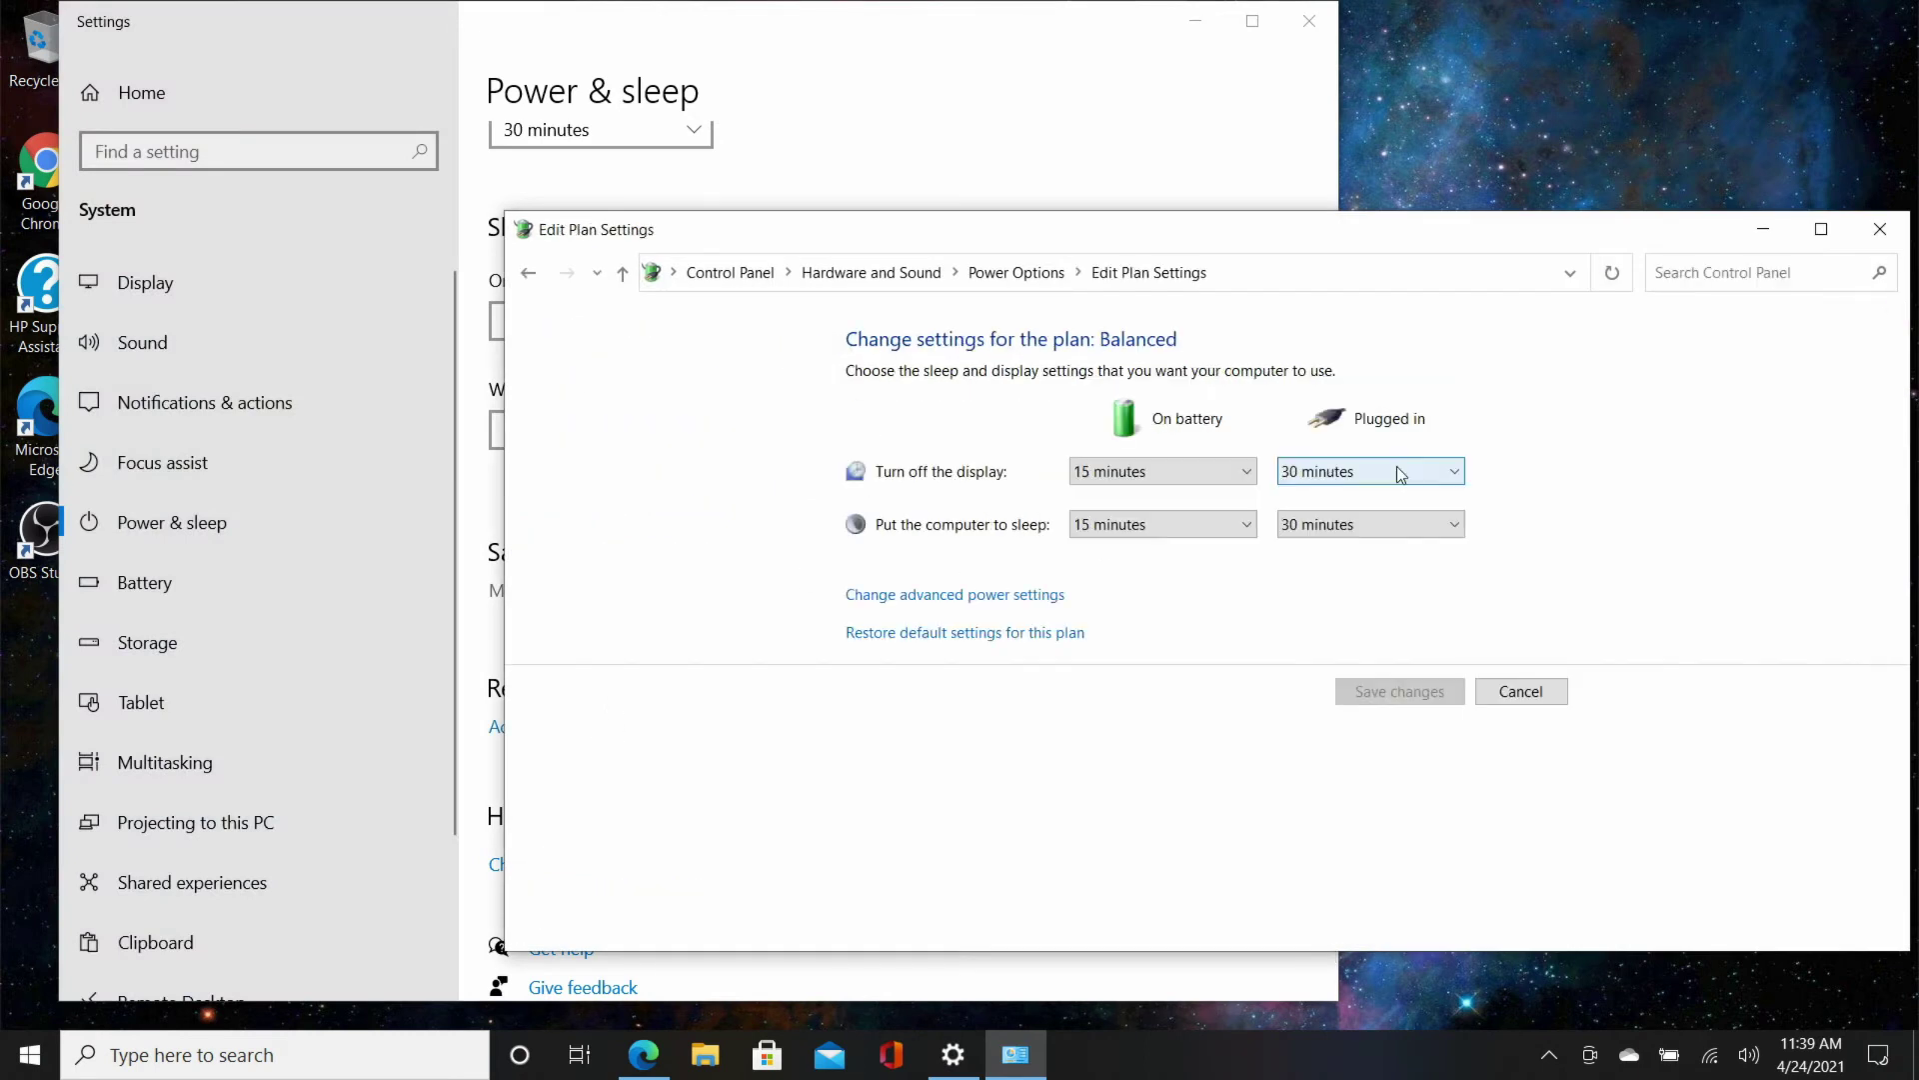
{"action": "left_click", "coordinate": [901, 596]}
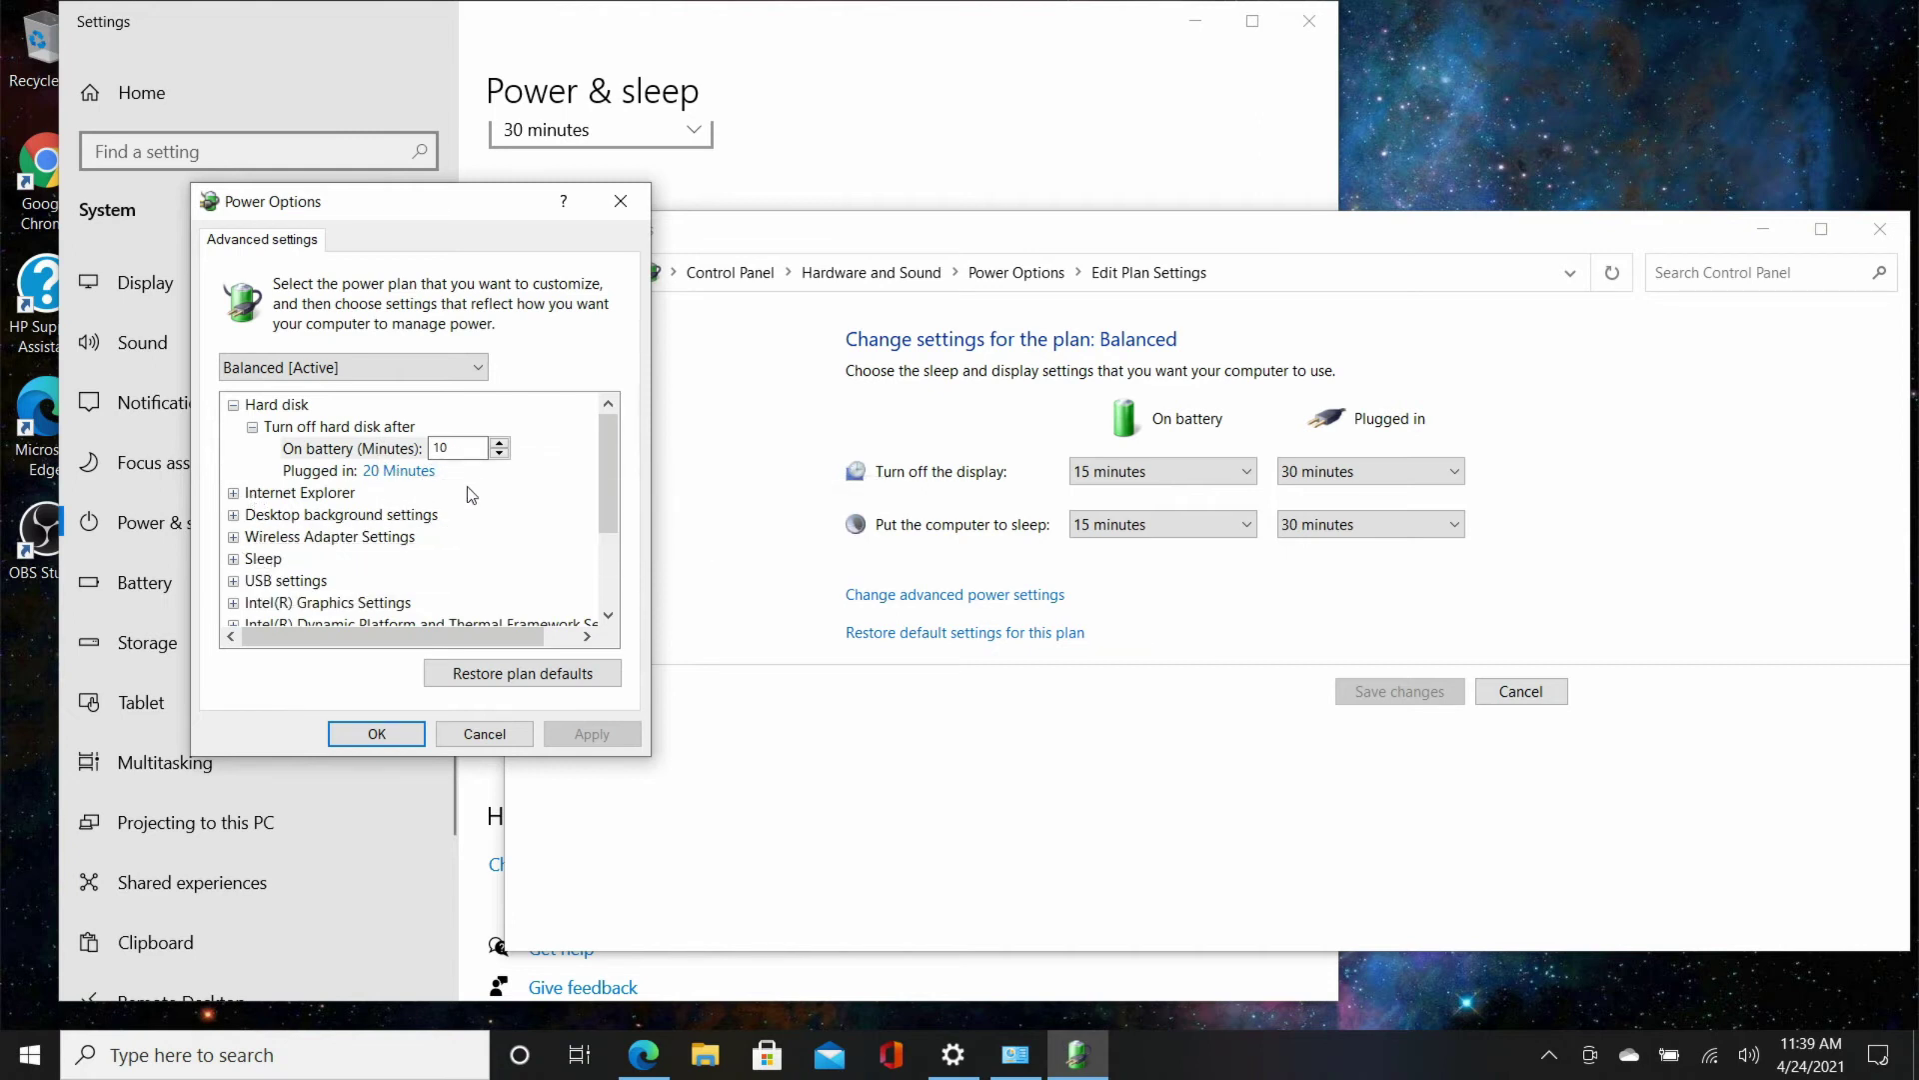
{"action": "scroll", "coordinate": [471, 493], "scroll_direction": "down", "scroll_amount": 2}
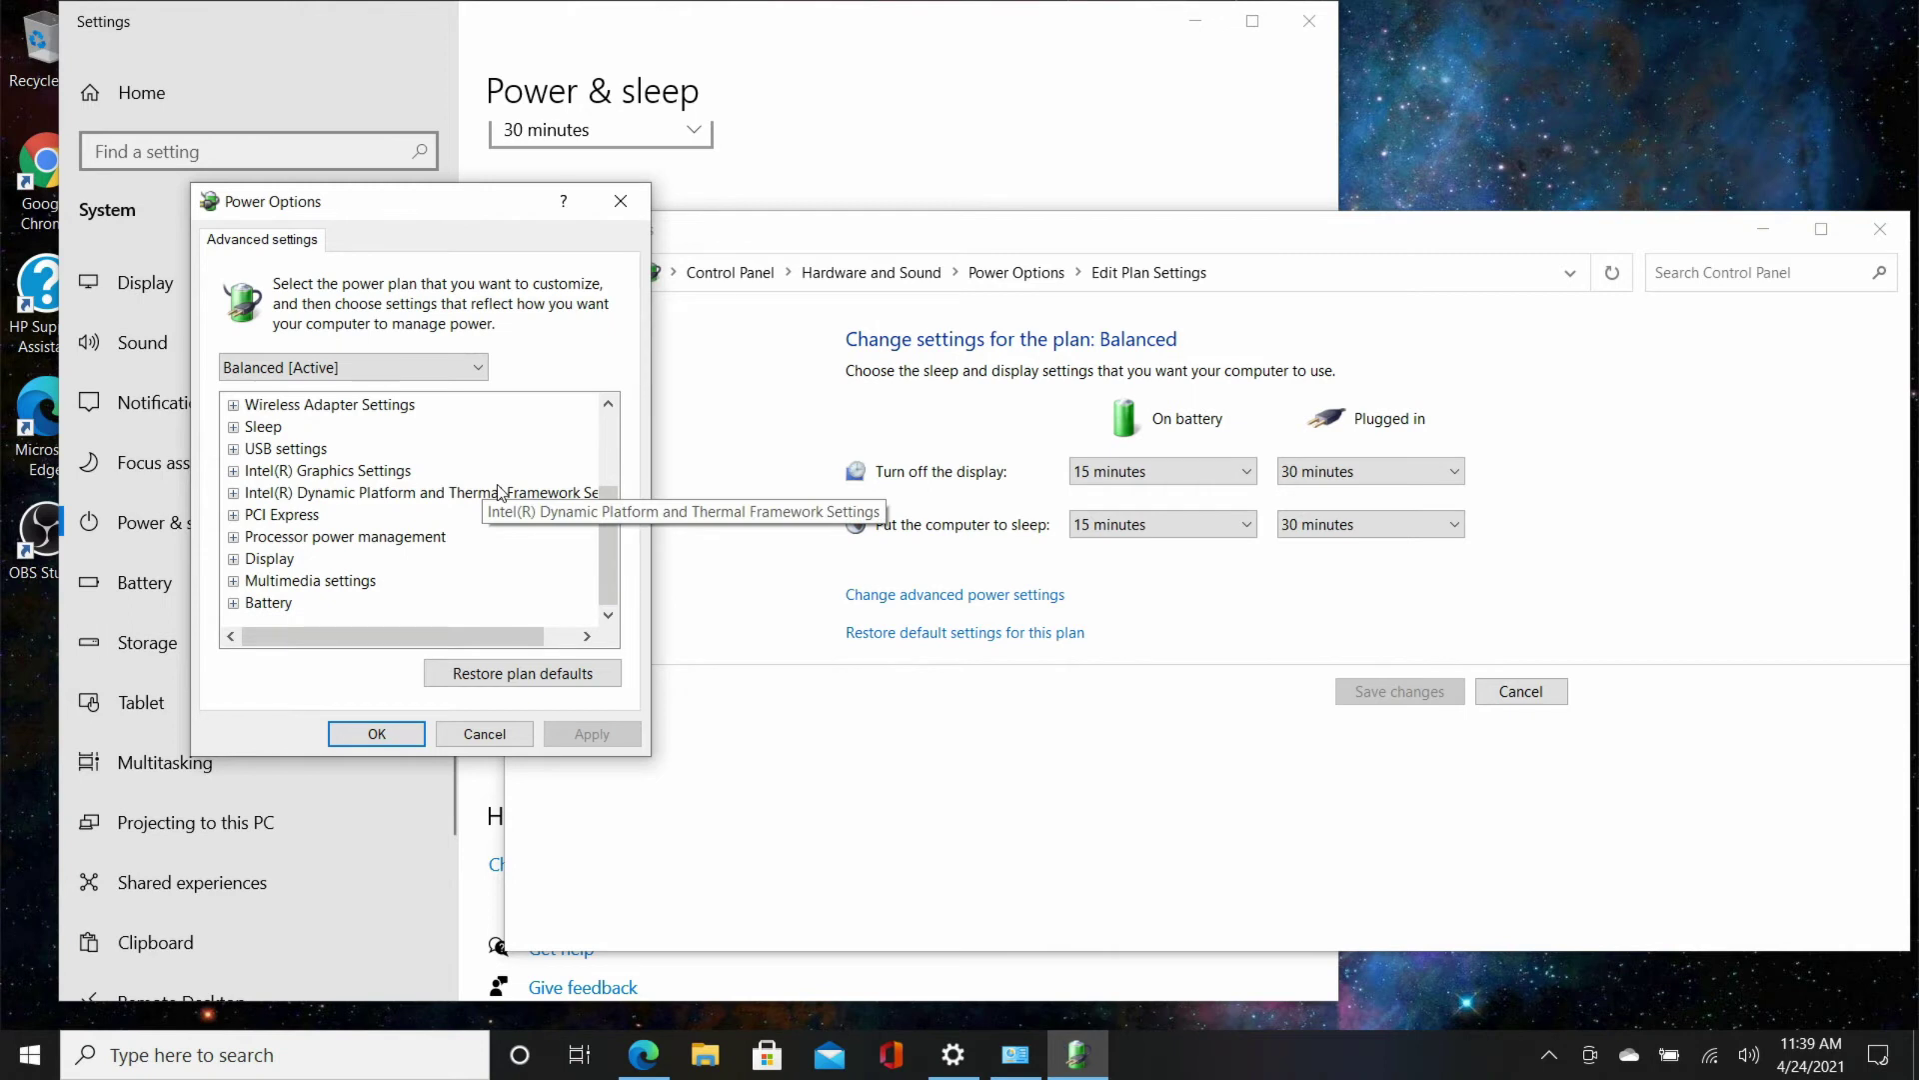
{"action": "scroll", "coordinate": [498, 490], "scroll_direction": "up", "scroll_amount": 2}
{"action": "scroll", "coordinate": [497, 490], "scroll_direction": "down", "scroll_amount": 2}
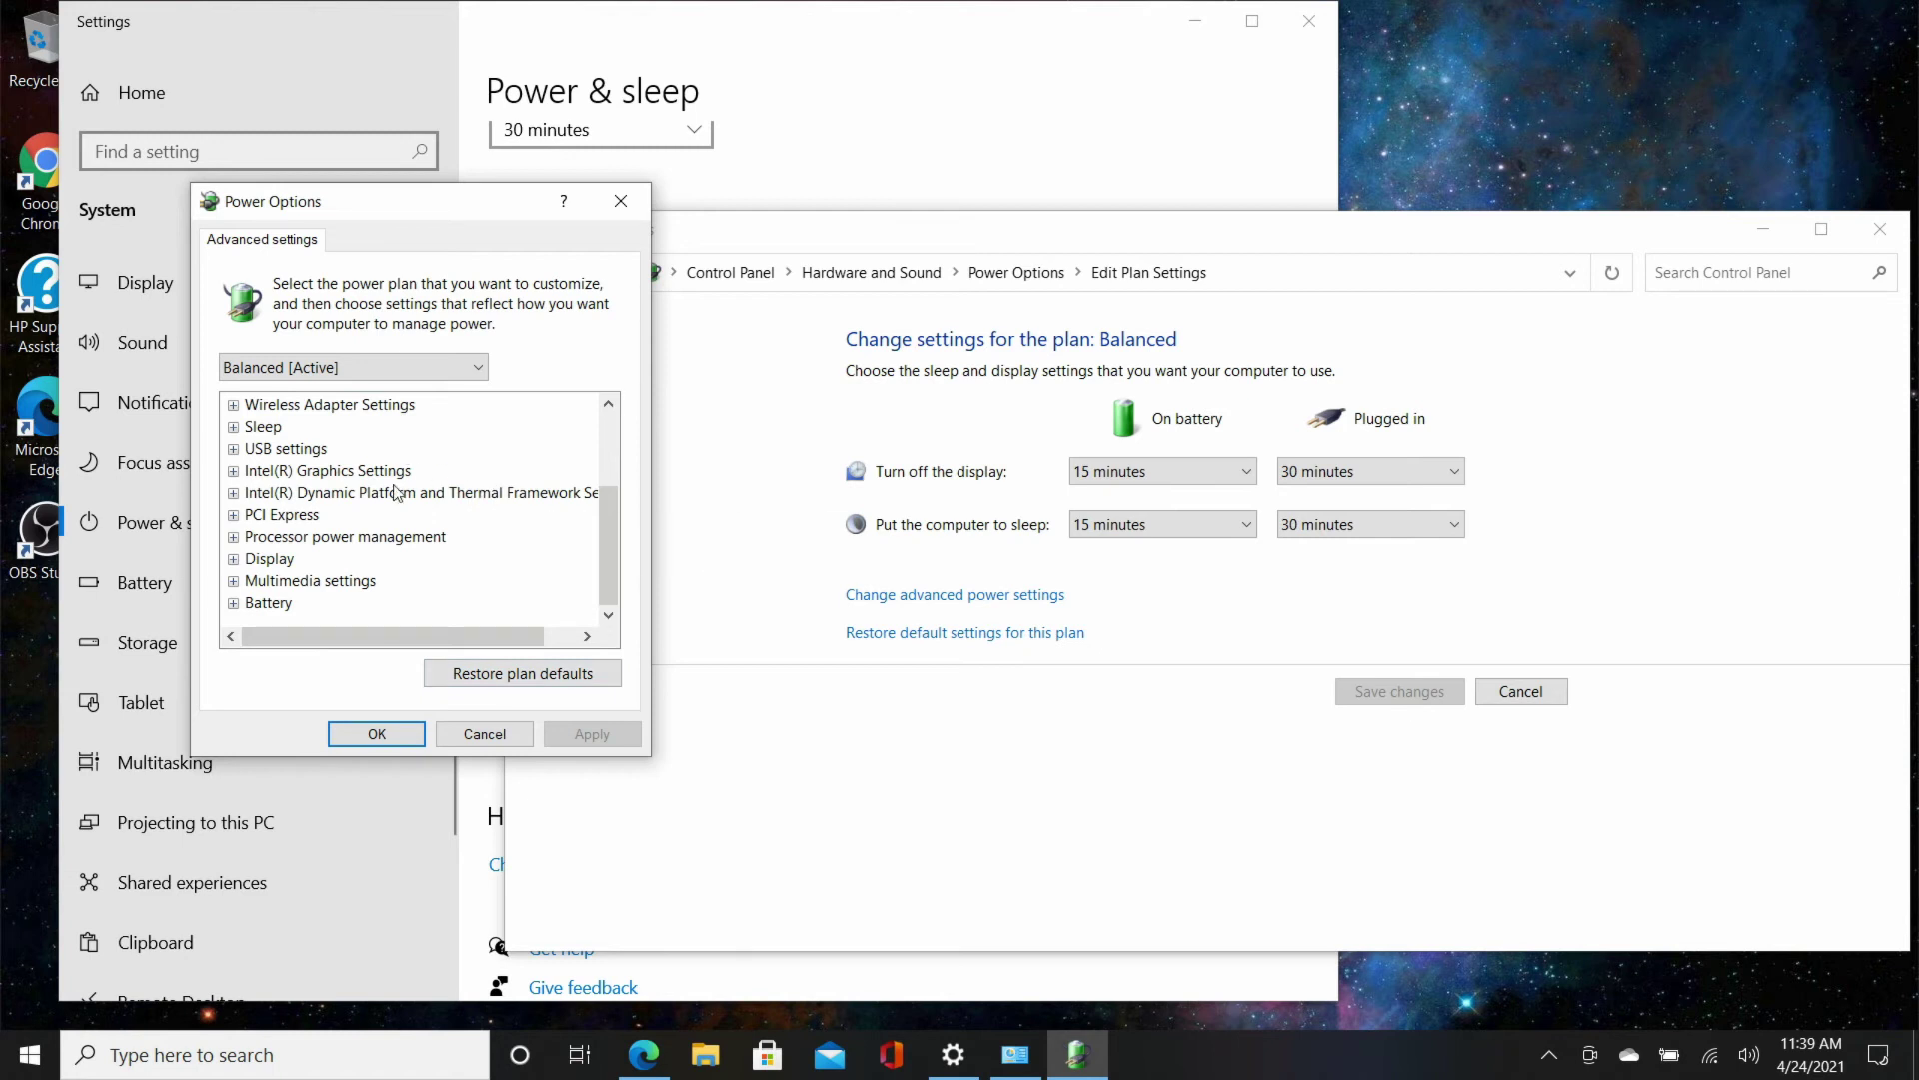
- Expand Display to show Turn off display after: 15 minutes on battery, 30 plugged in
{"action": "left_click", "coordinate": [233, 559]}
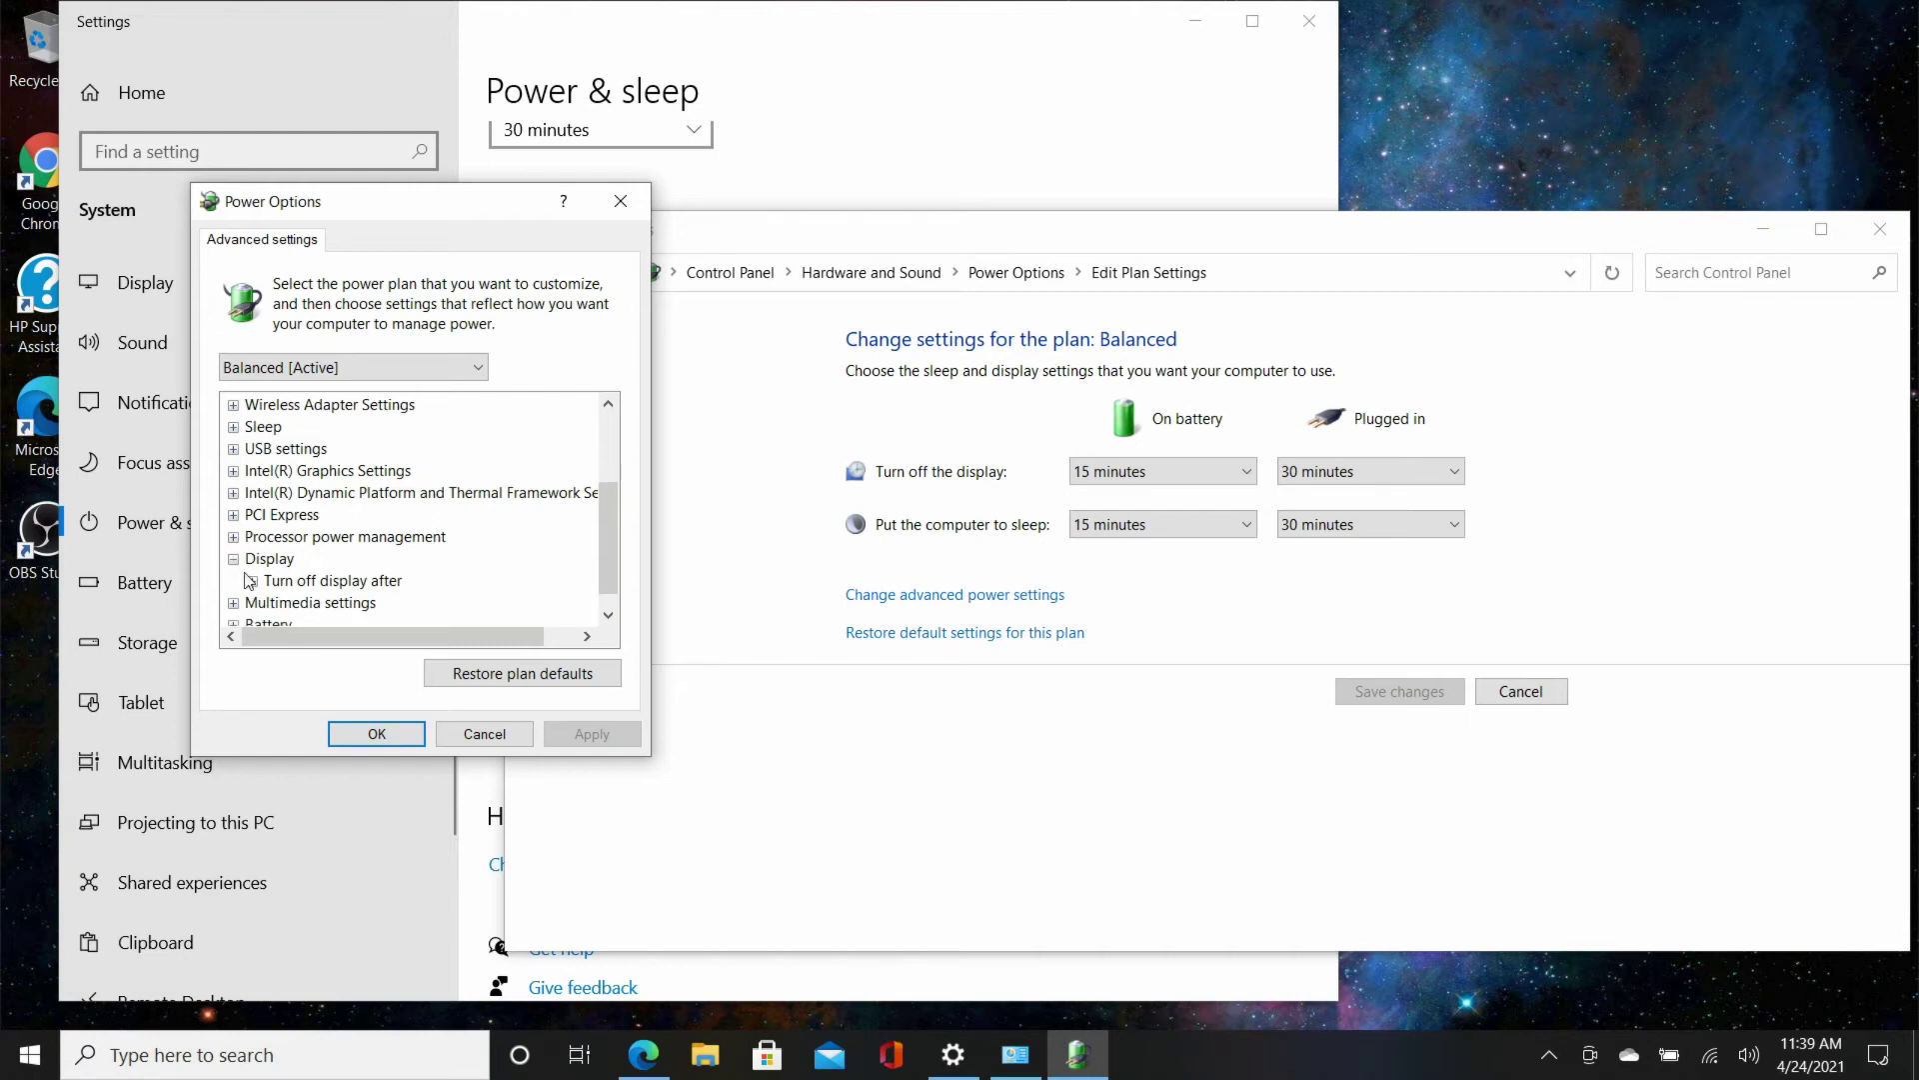
{"action": "left_click", "coordinate": [253, 584]}
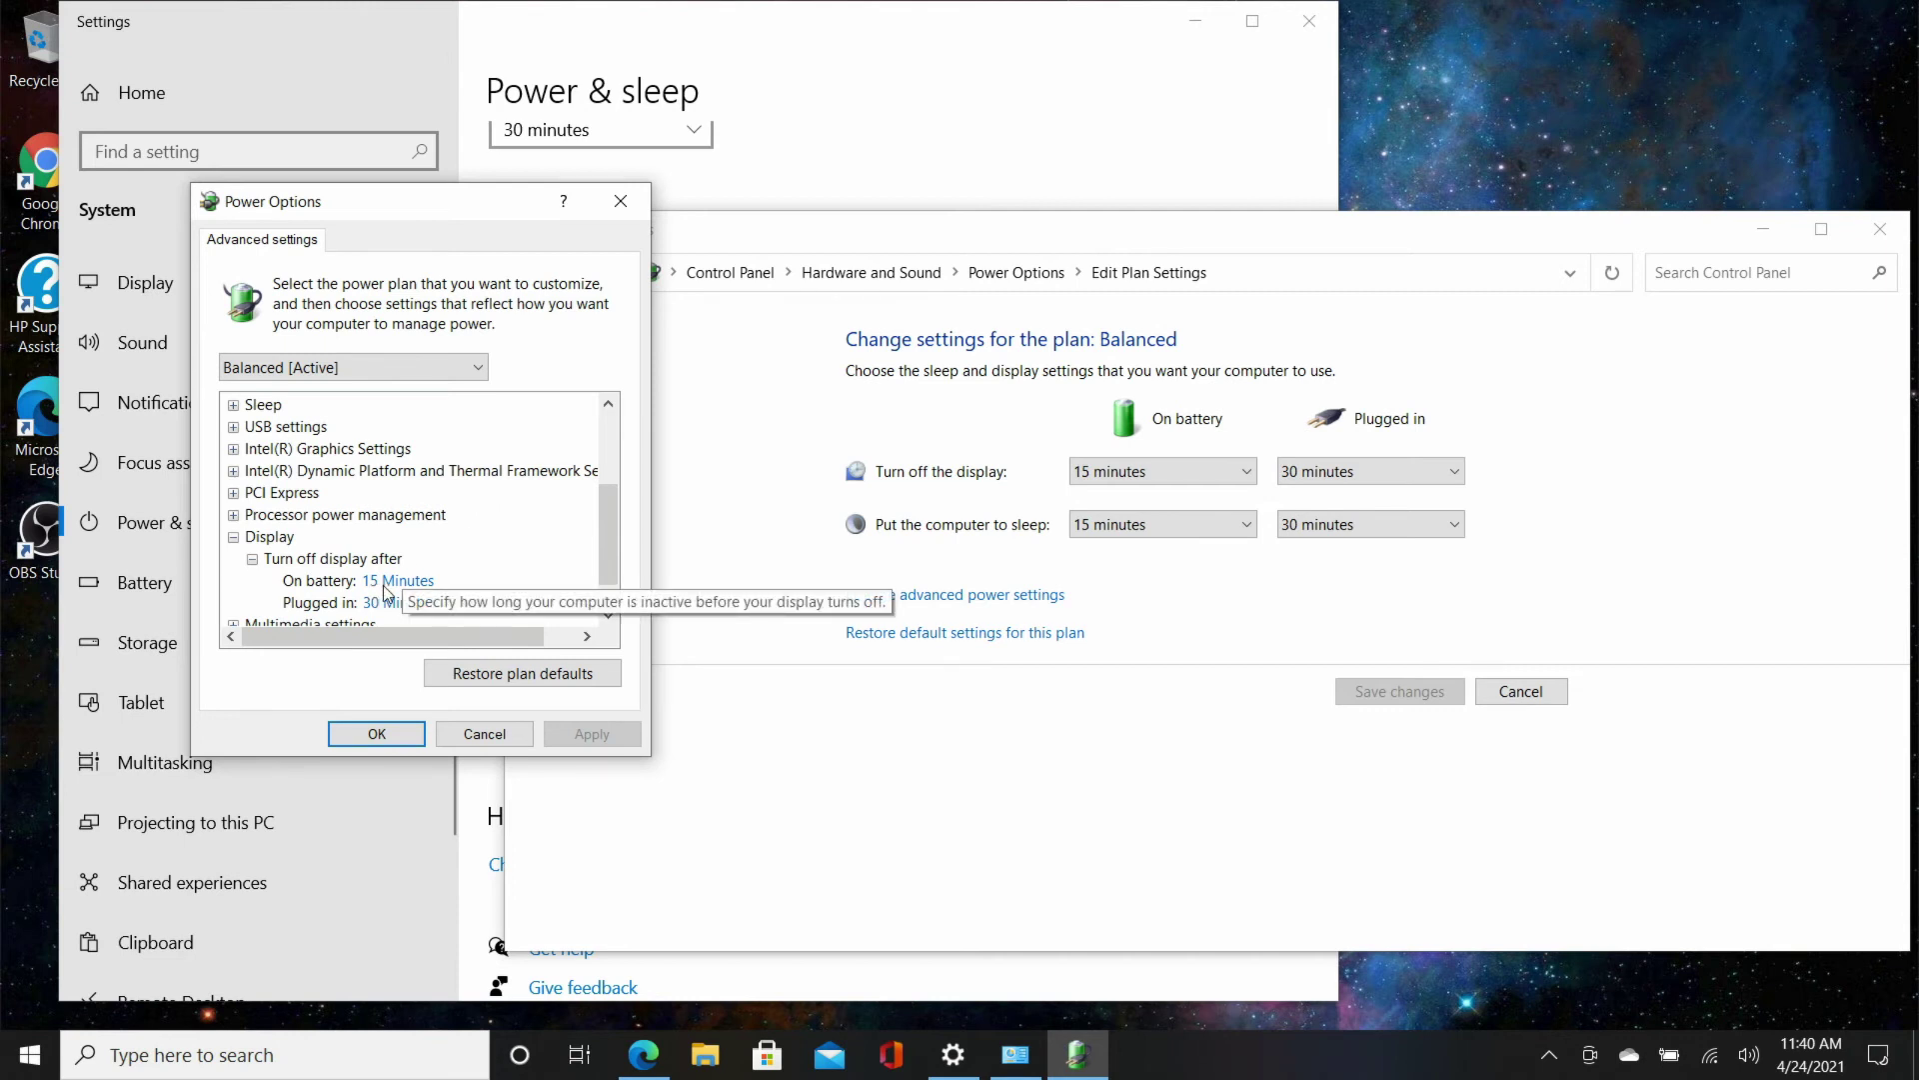
{"action": "scroll", "coordinate": [378, 430], "scroll_direction": "up", "scroll_amount": 2}
{"action": "left_click", "coordinate": [375, 426]}
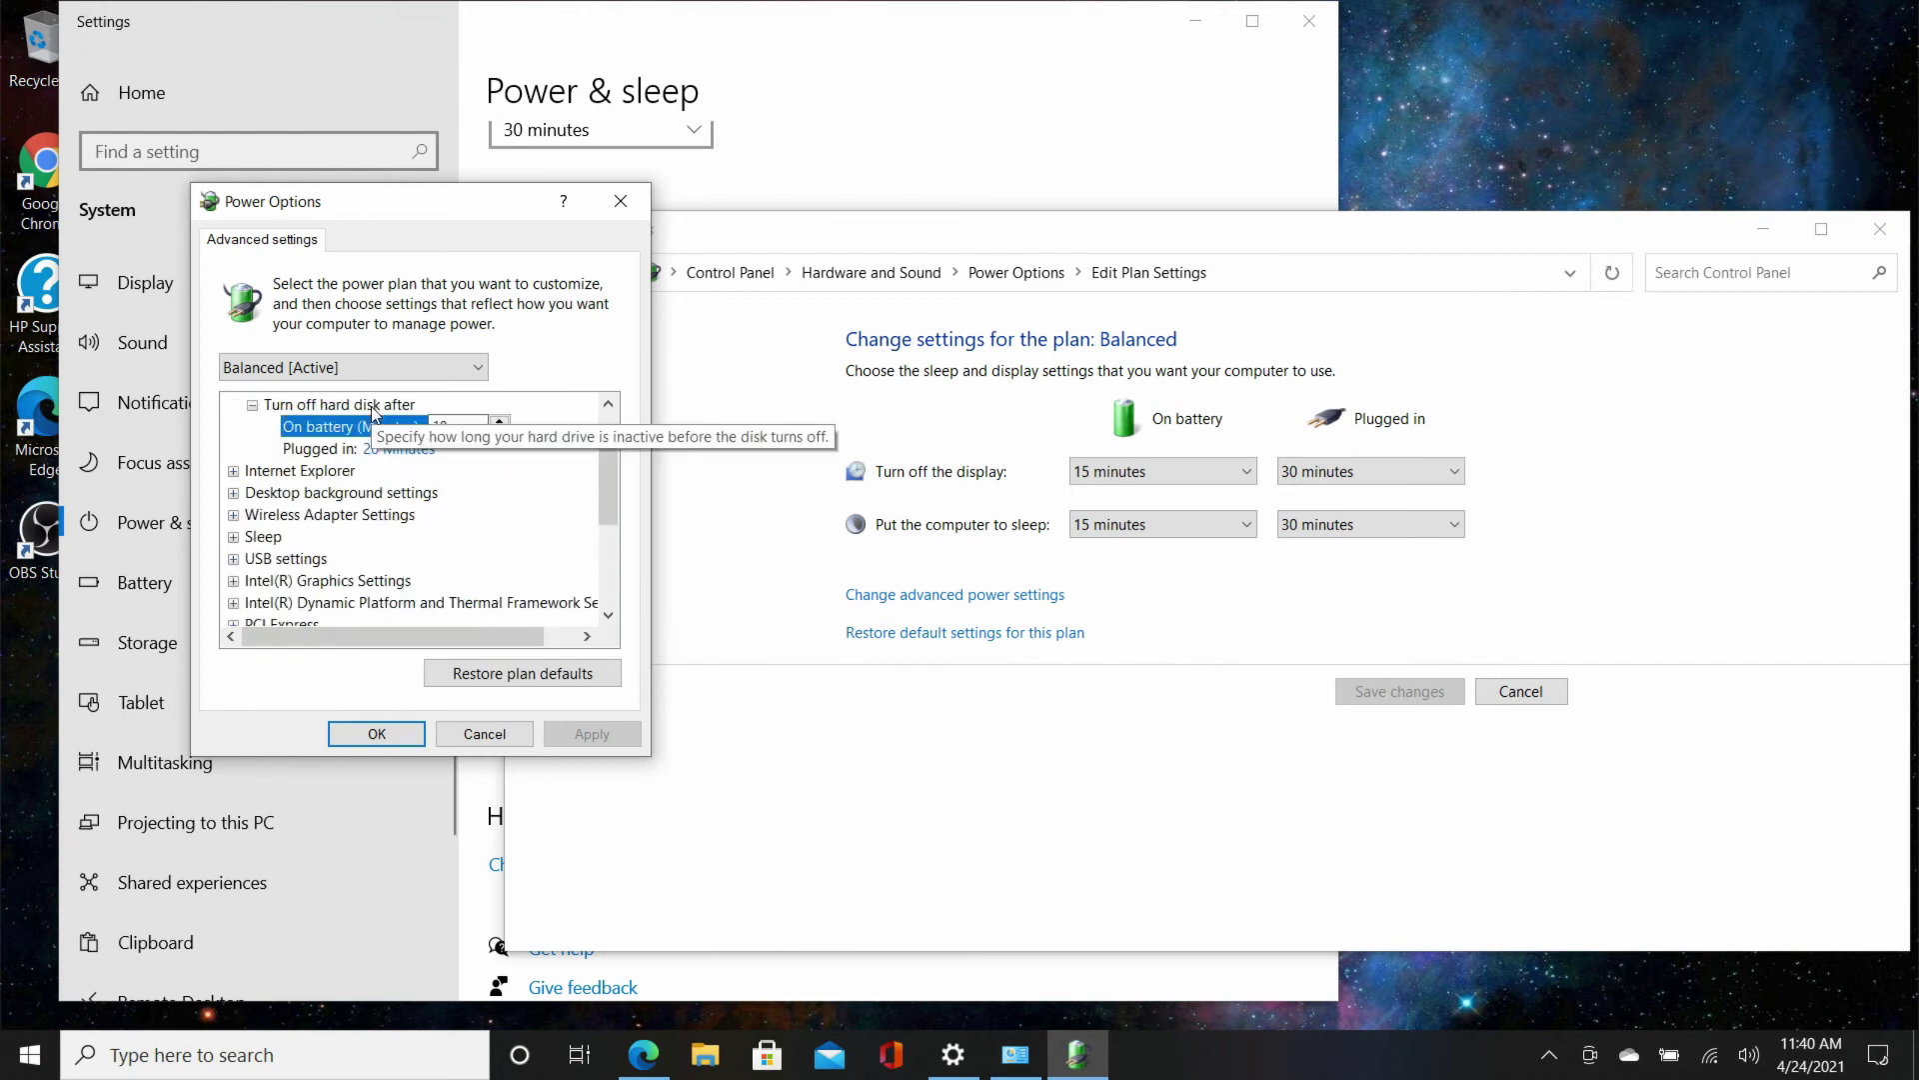
- Expand Sleep to show Sleep after: 15 minutes on battery, 30 plugged in
{"action": "left_click", "coordinate": [233, 535]}
{"action": "left_click", "coordinate": [251, 537]}
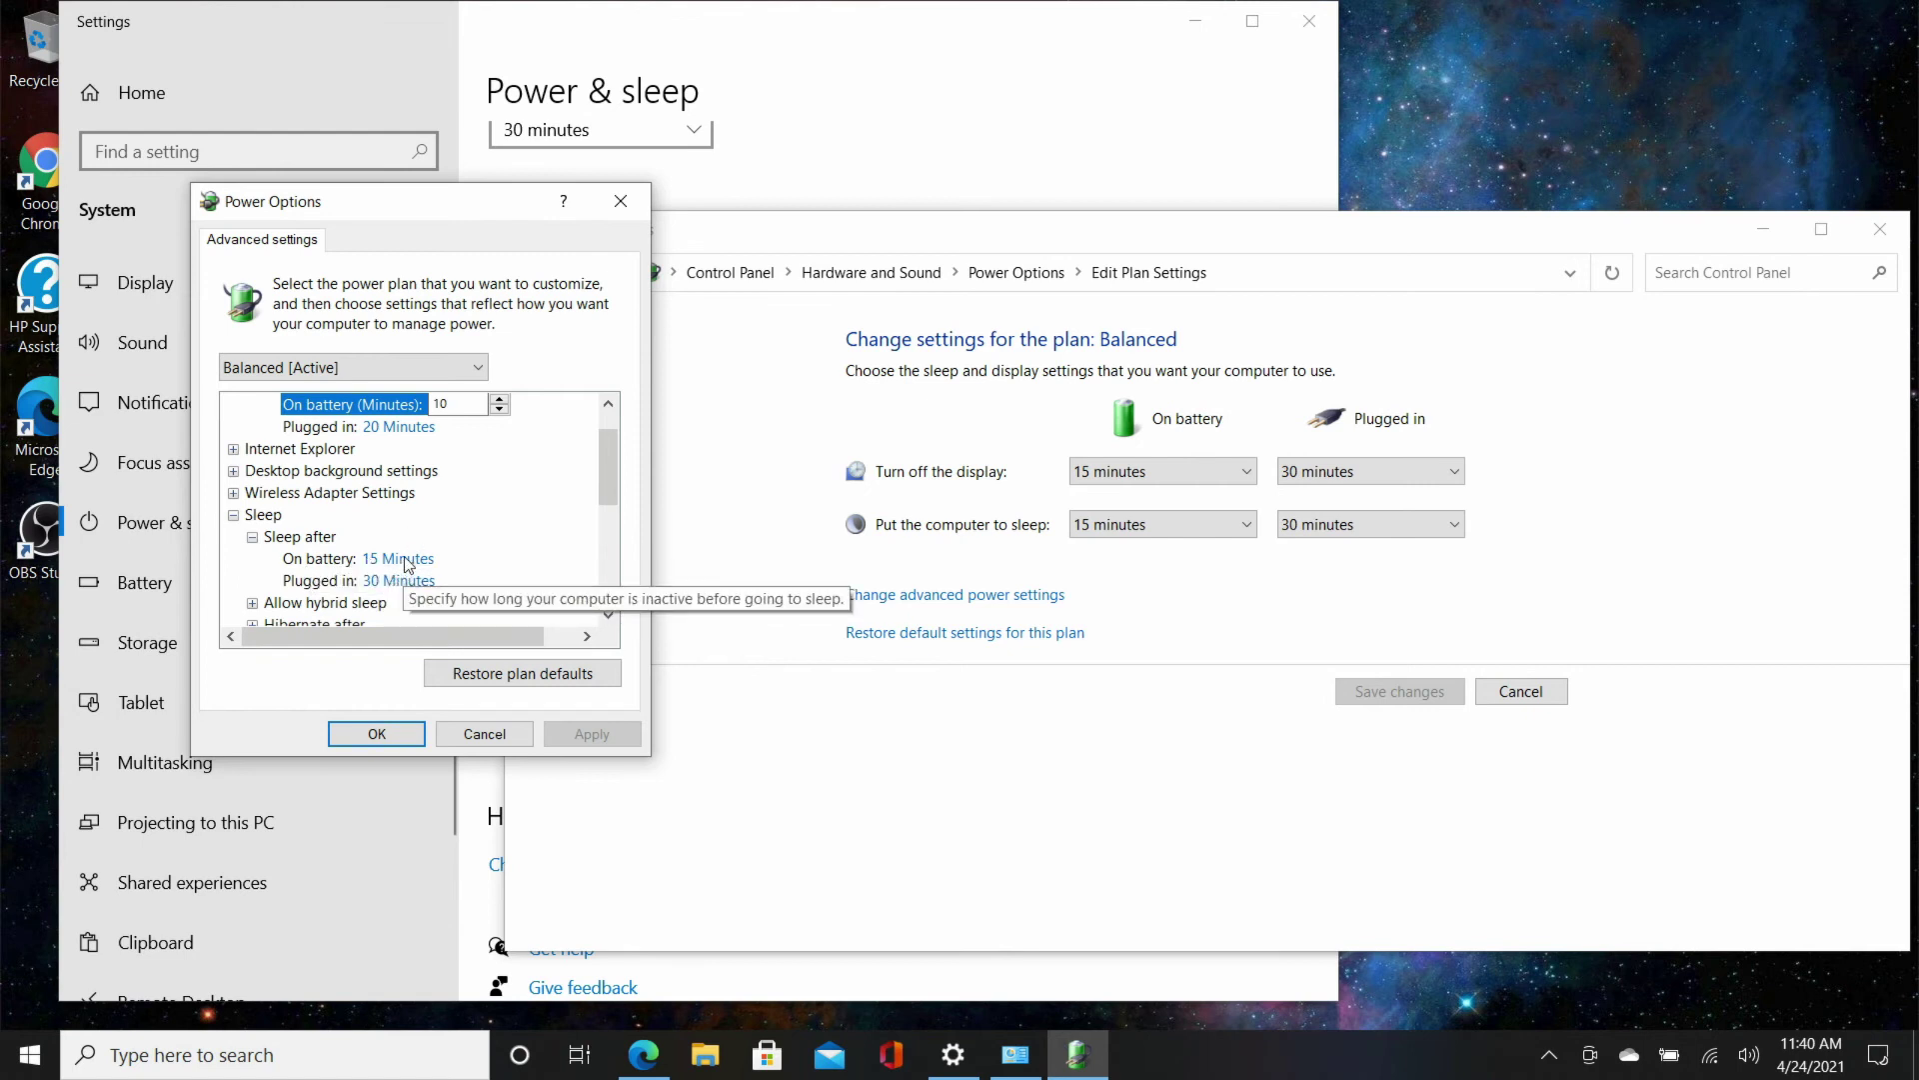
{"action": "scroll", "coordinate": [414, 556], "scroll_direction": "down", "scroll_amount": 4}
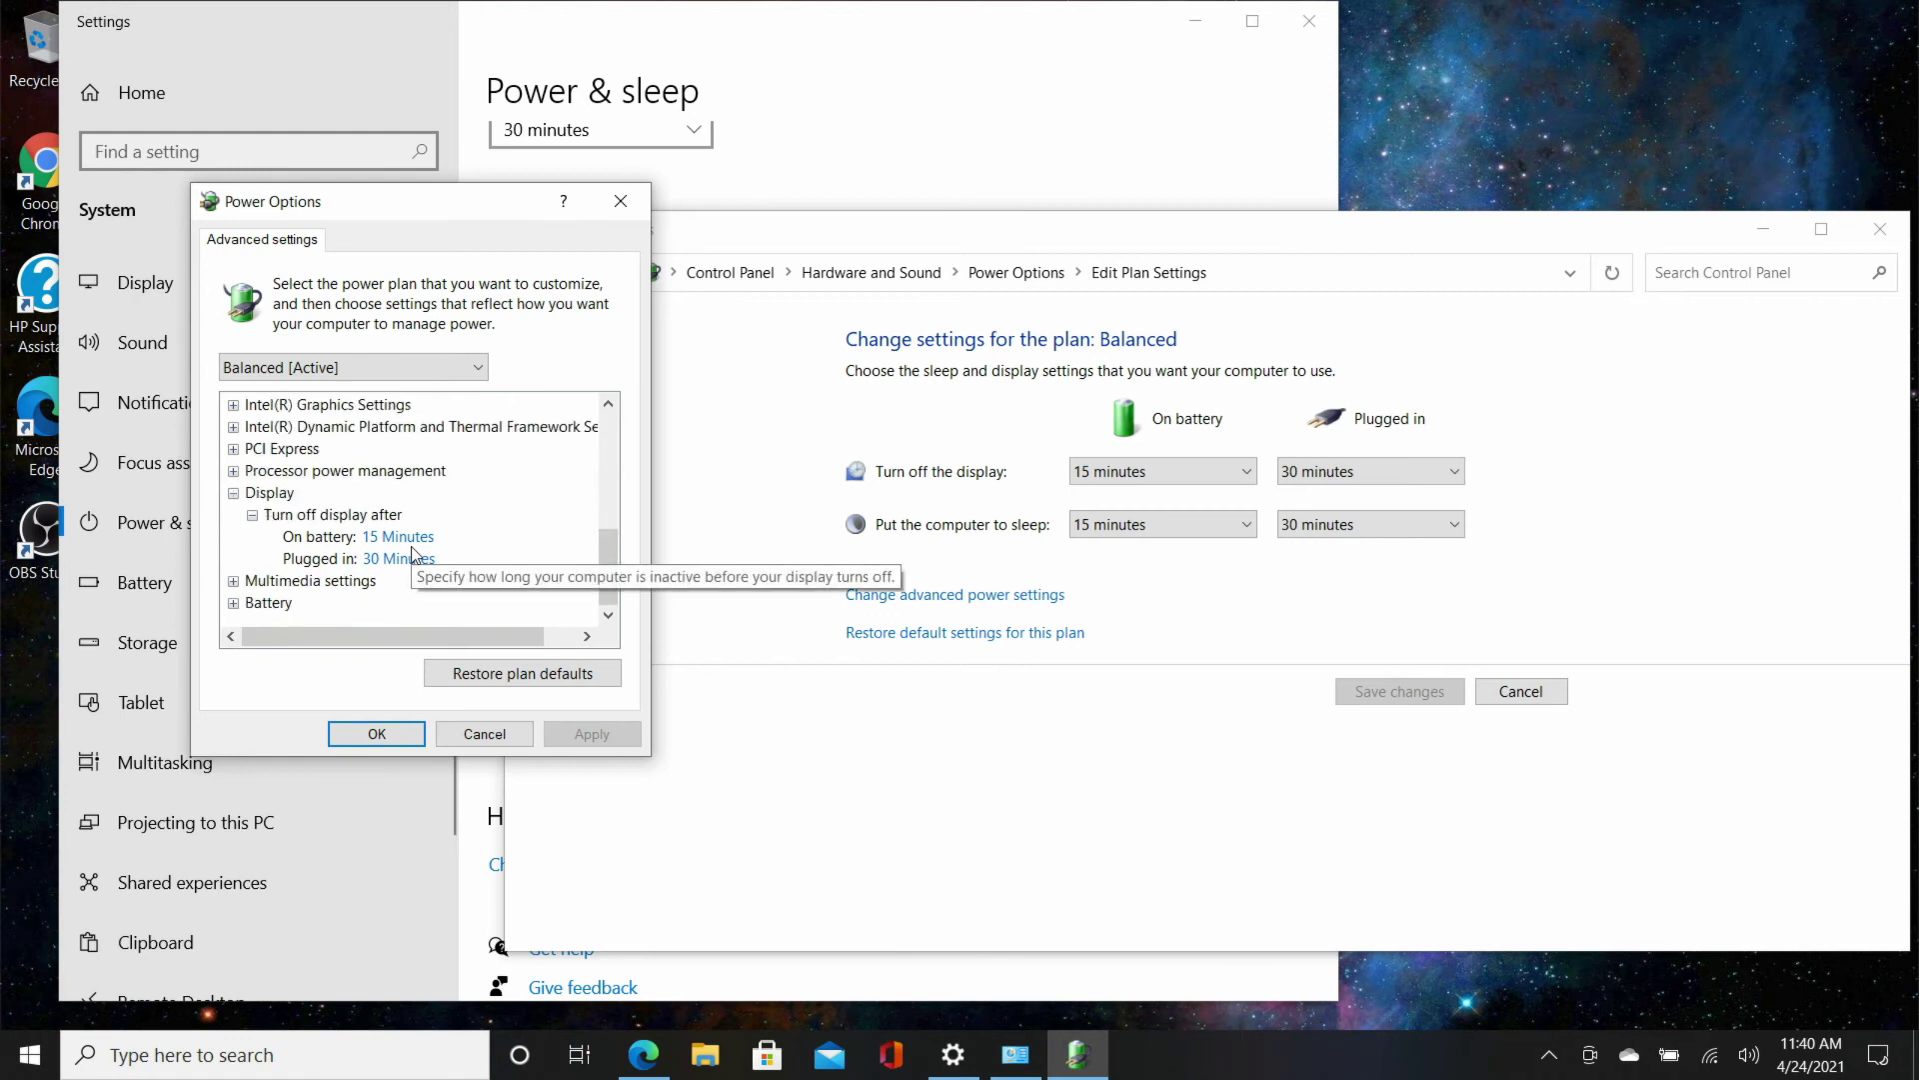